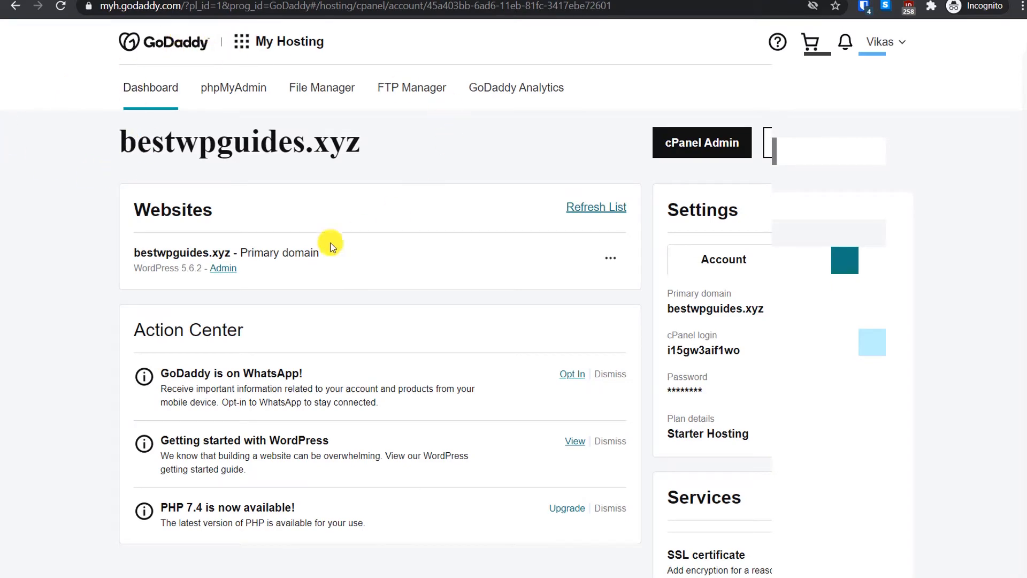
From GoDaddy's My Products, open cPanel Admin for the Starter Linux Hosting plan
left_click(894, 41)
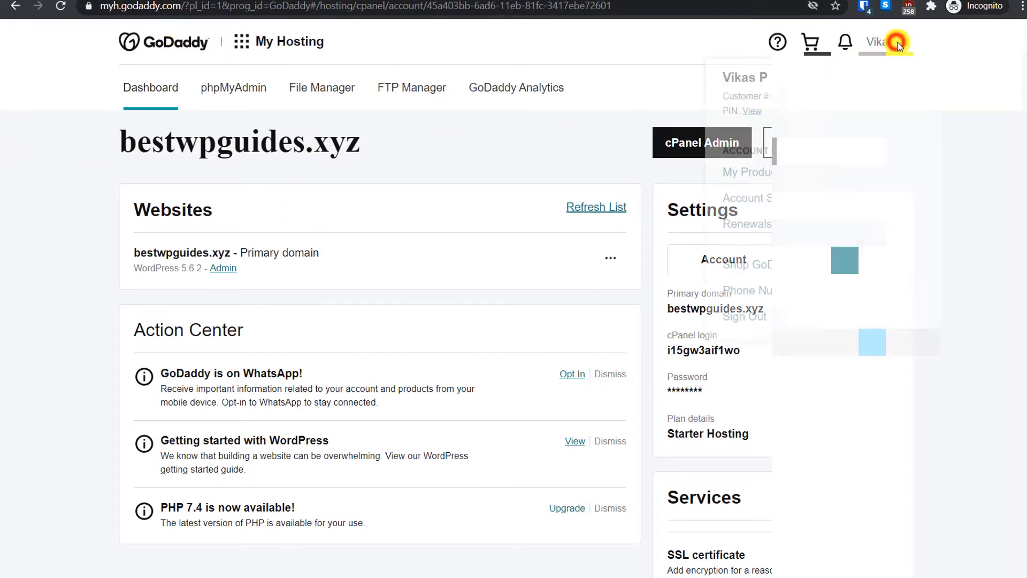
left_click(766, 175)
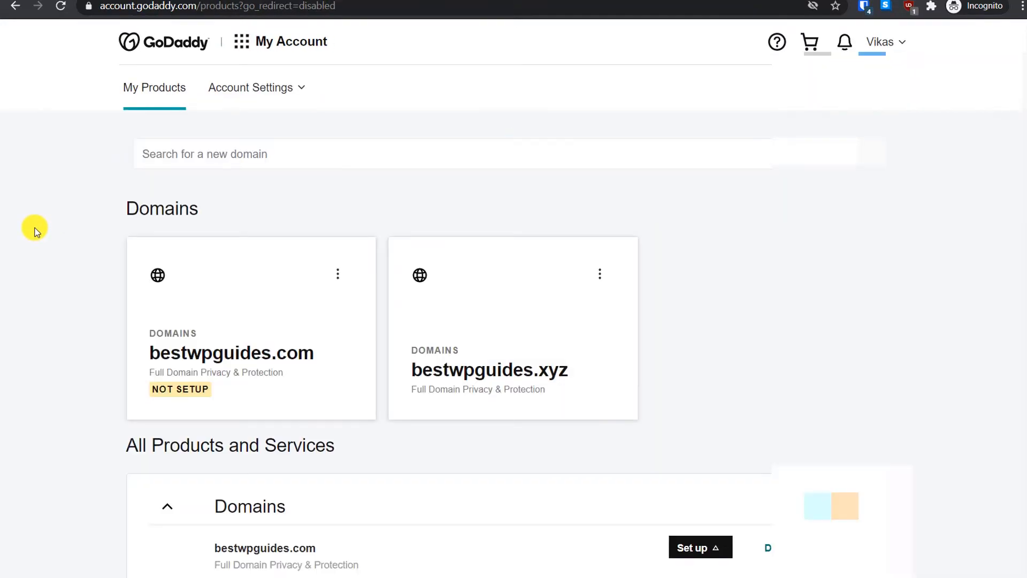
scroll(88, 281, "down", 5)
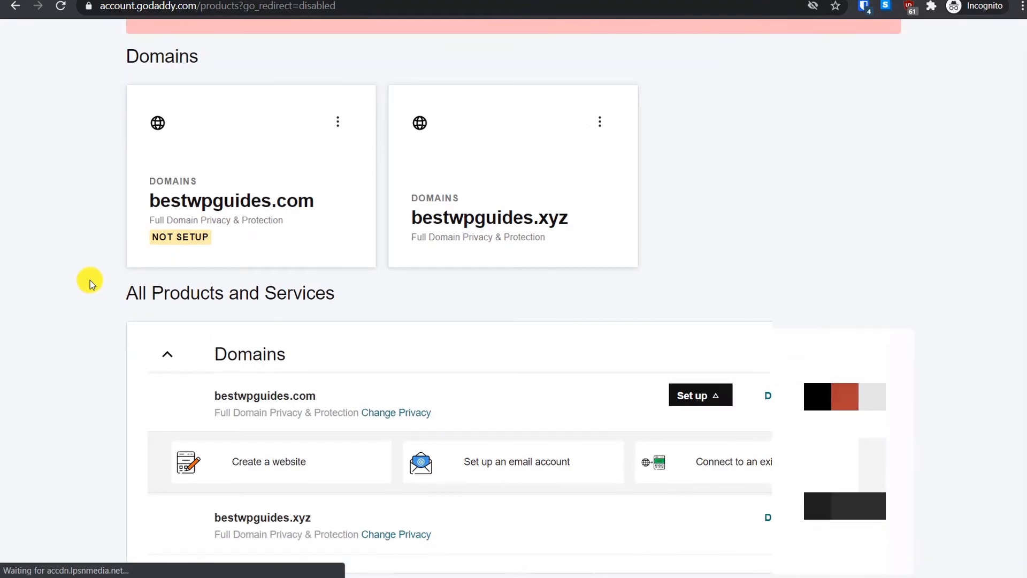
scroll(90, 281, "down", 5)
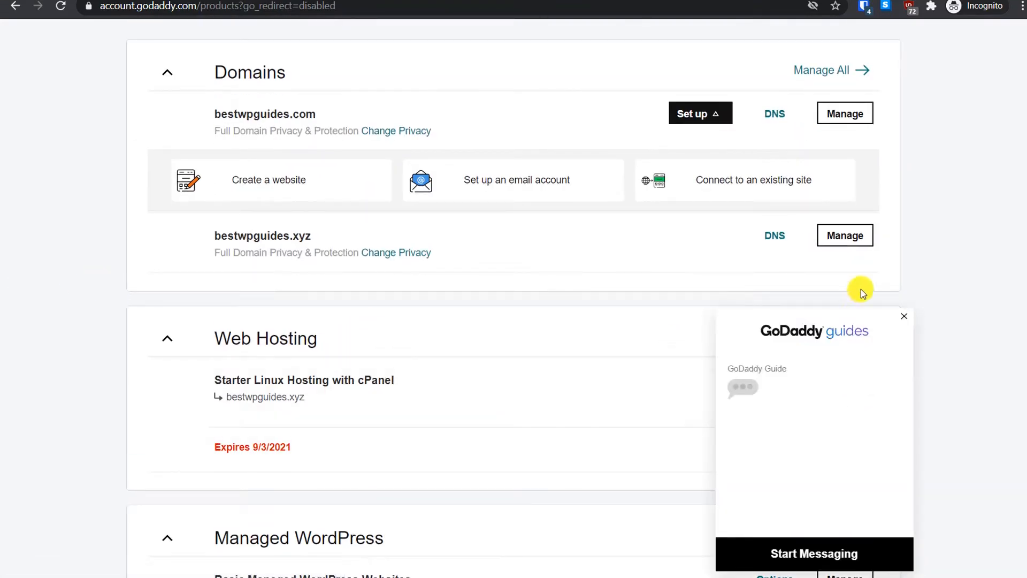
left_click(902, 322)
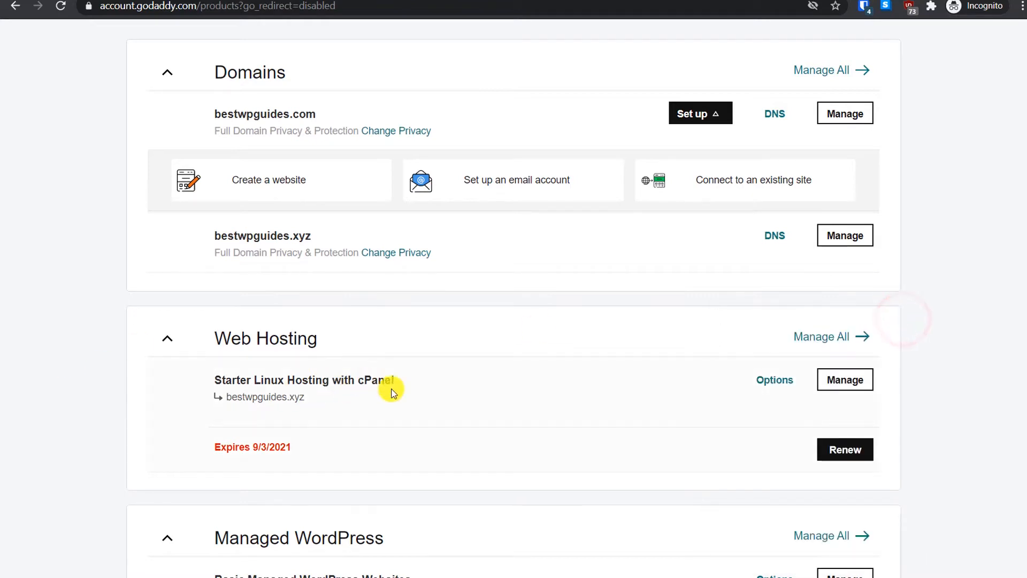
left_click(850, 385)
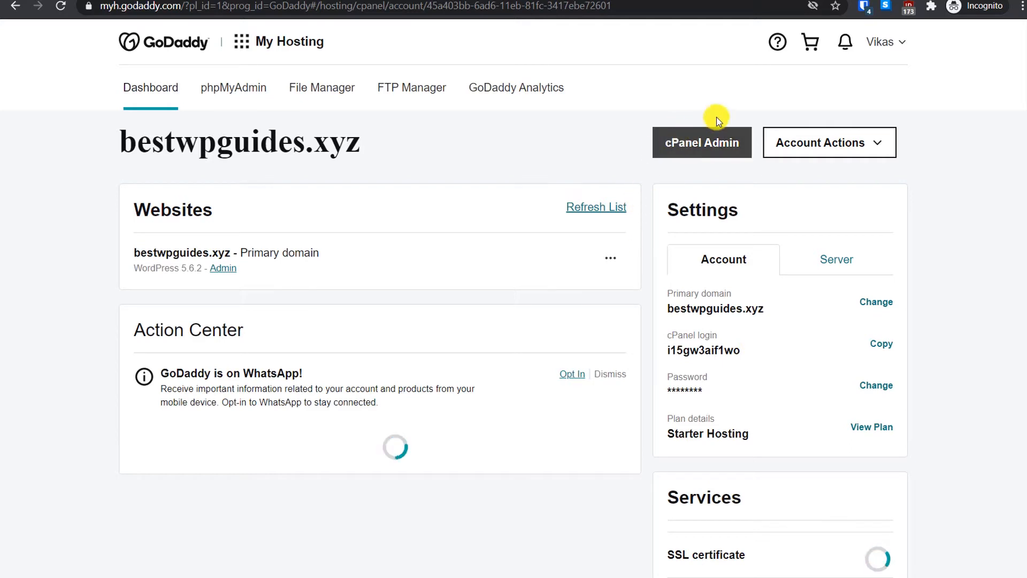
left_click(697, 145)
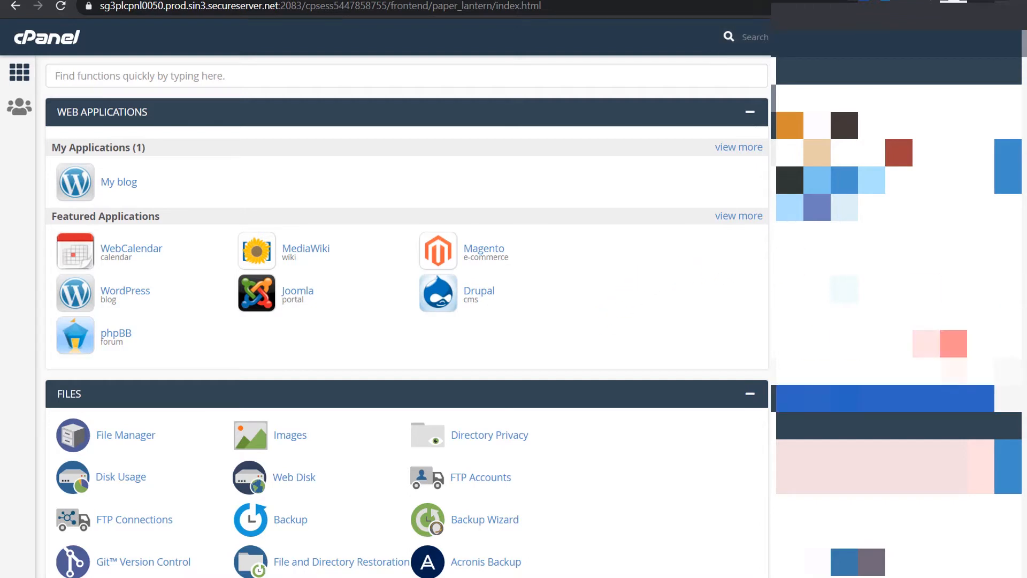
left_click(304, 76)
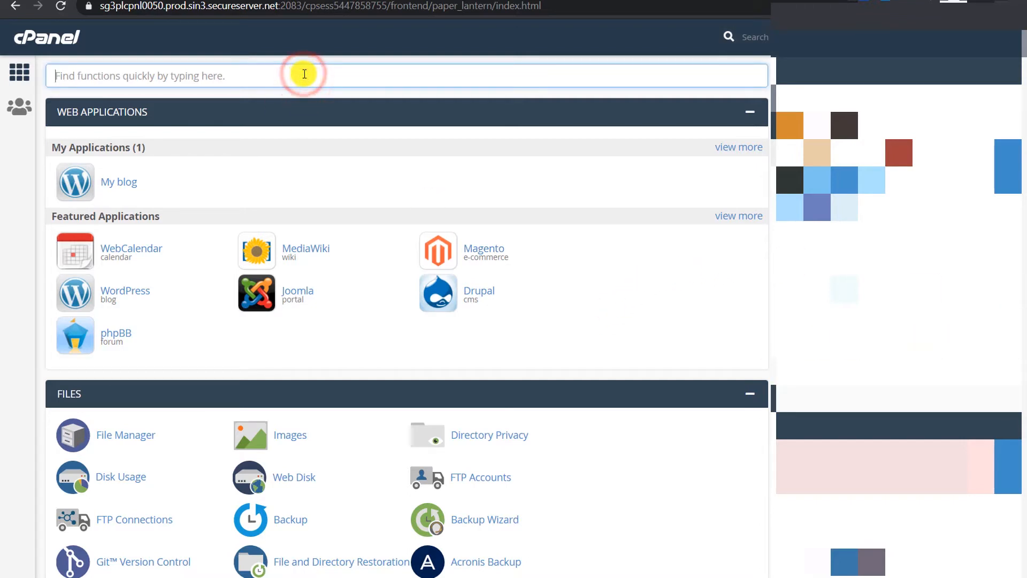
type("theme")
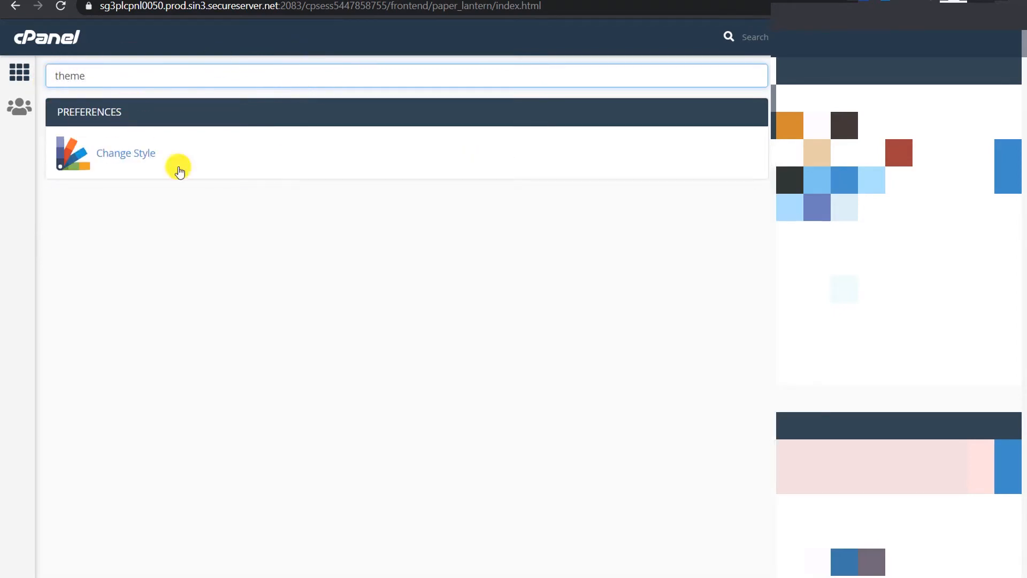
left_click(135, 159)
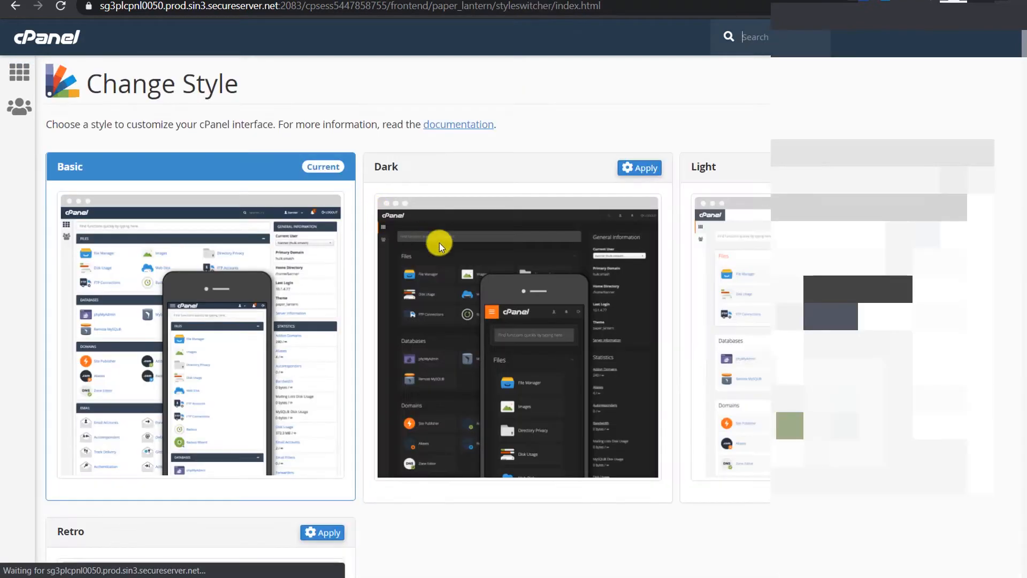
scroll(470, 287, "down", 3)
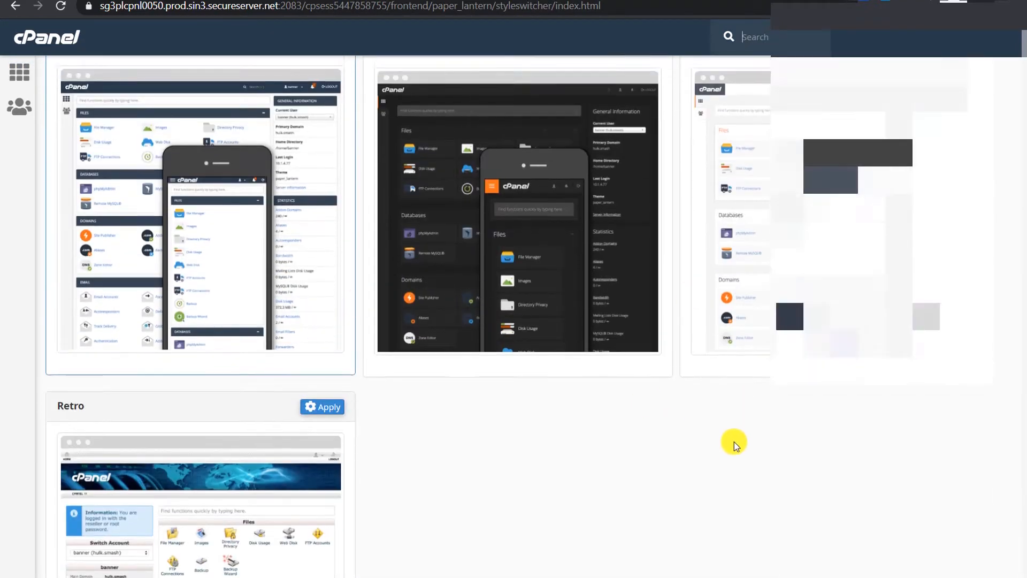
scroll(476, 555, "down", 3)
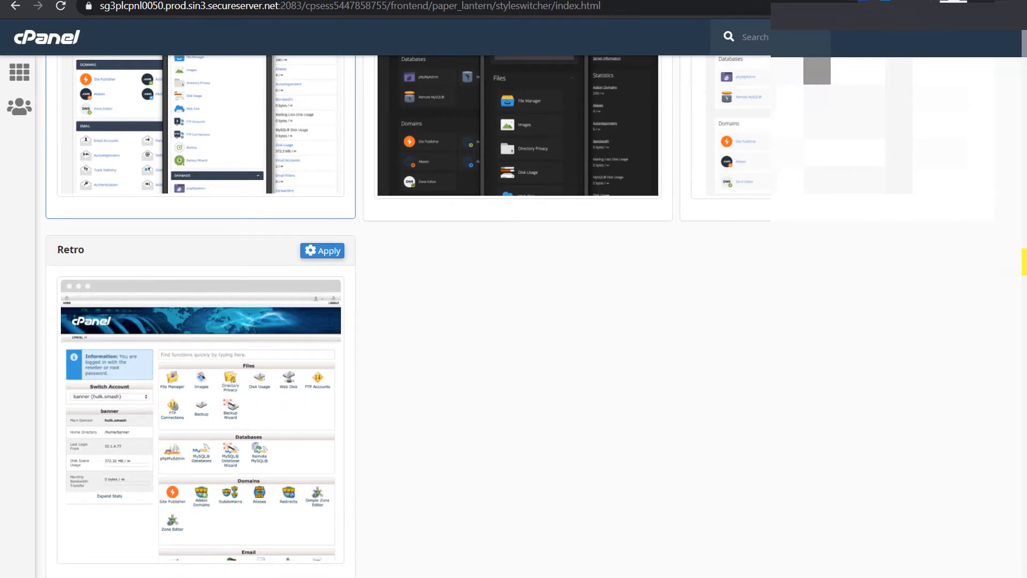
scroll(1023, 262, "up", 6)
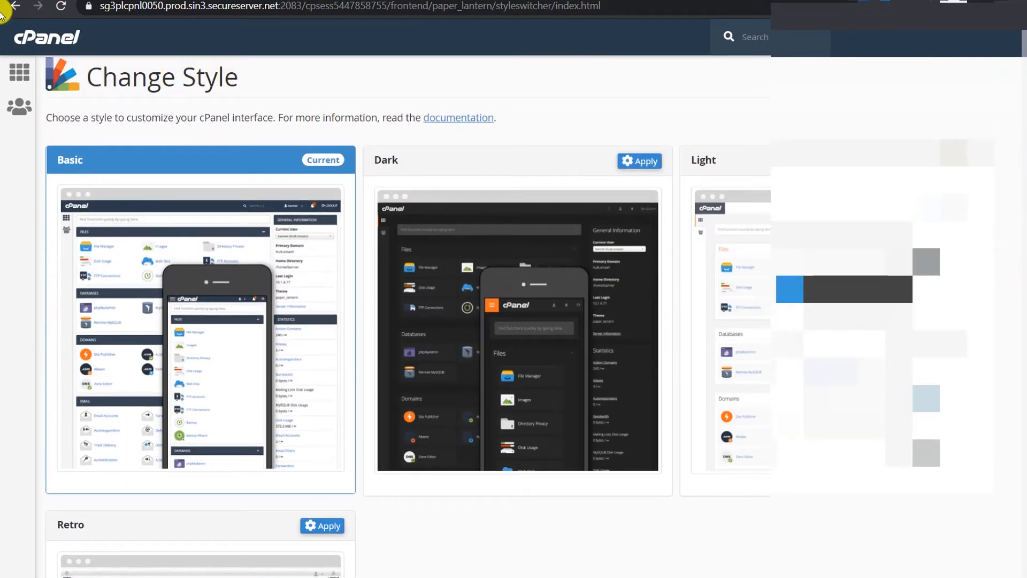
left_click(19, 72)
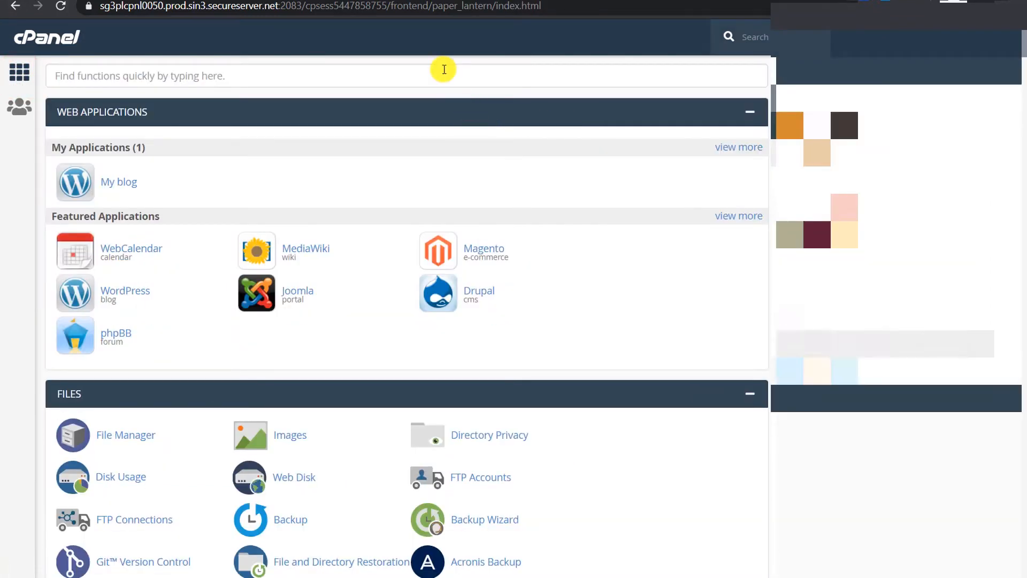
left_click(444, 69)
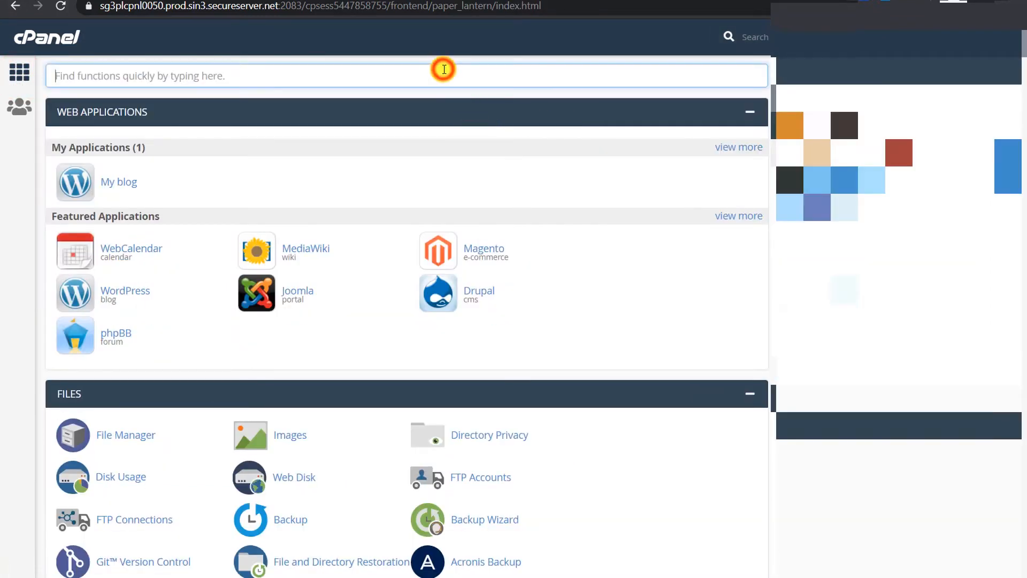
Search cPanel for 'email' and start creating a new account under Email Accounts
type("email")
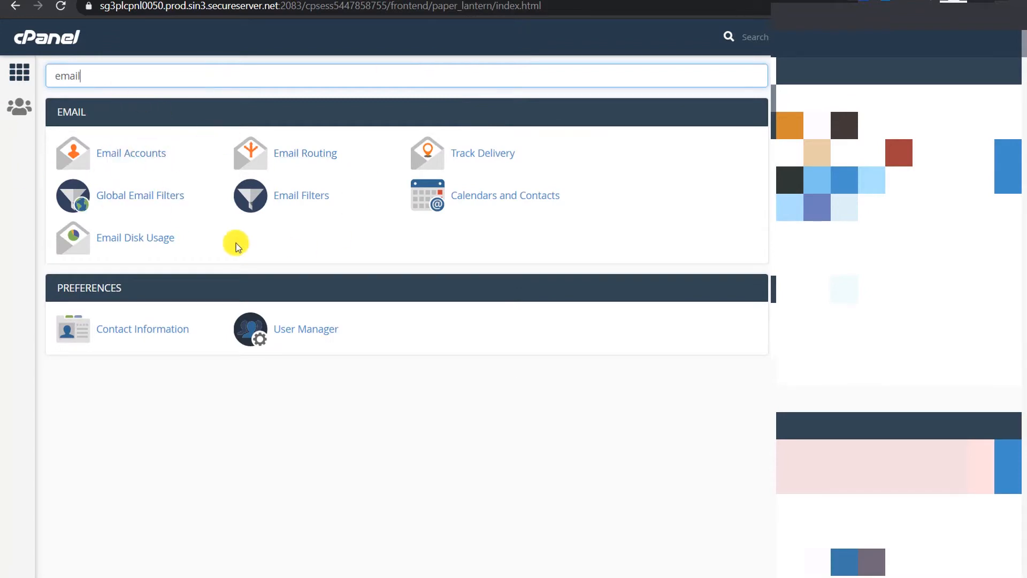
left_click(134, 156)
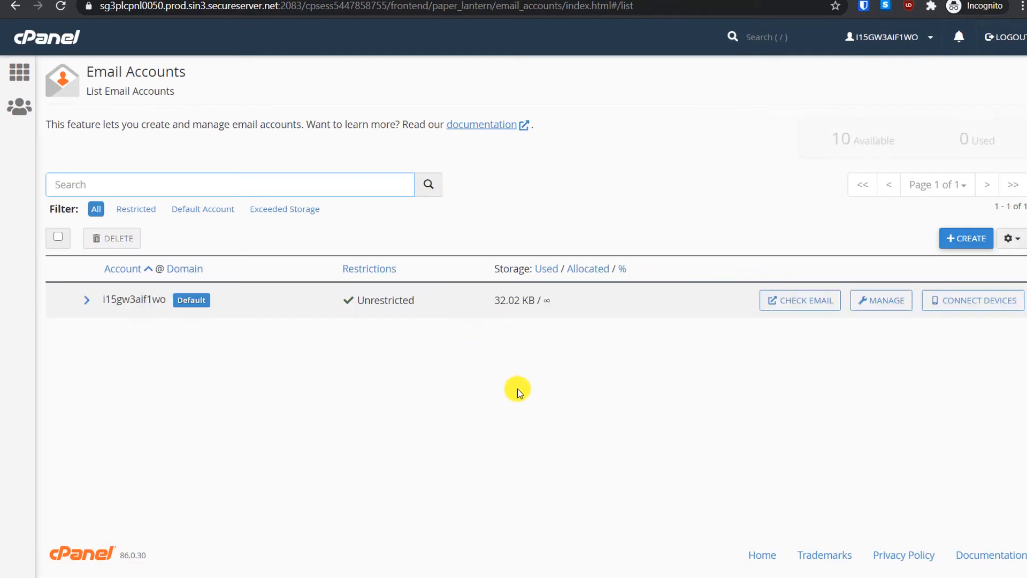
left_click(960, 241)
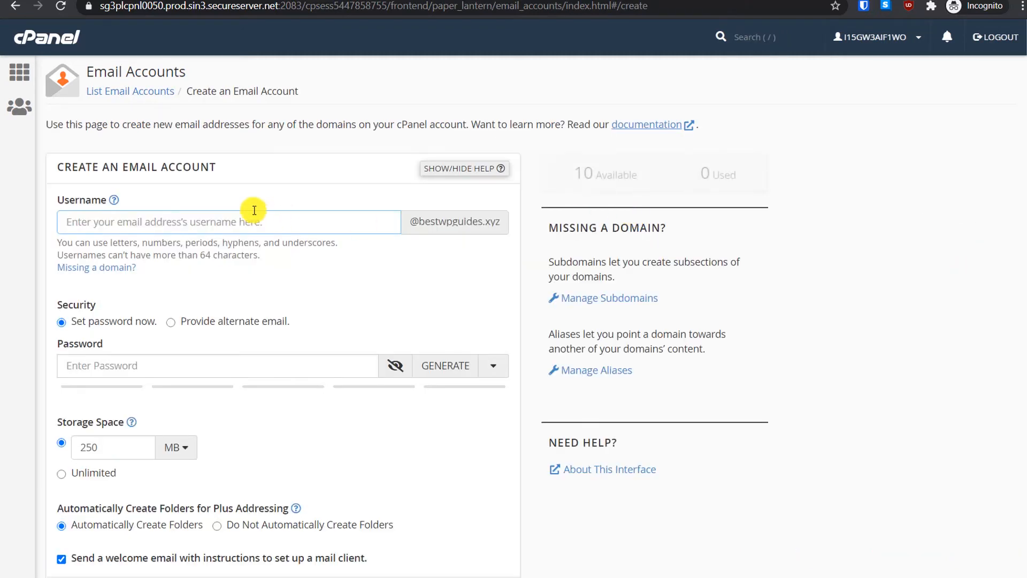
Enter 'support' as the new mailbox username
left_click(251, 218)
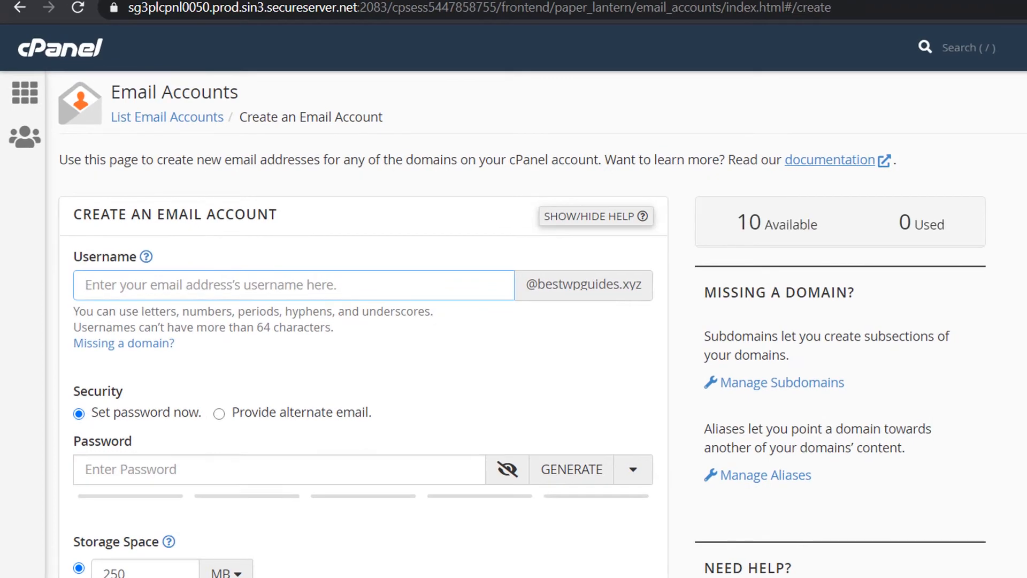
type("co")
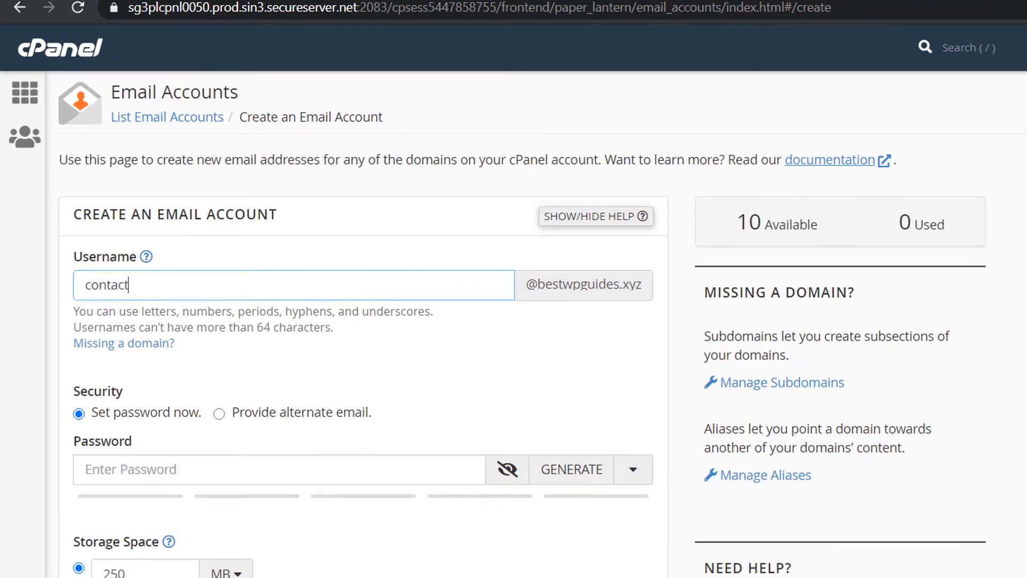
type("ntact")
key("ctrl+a")
type("su")
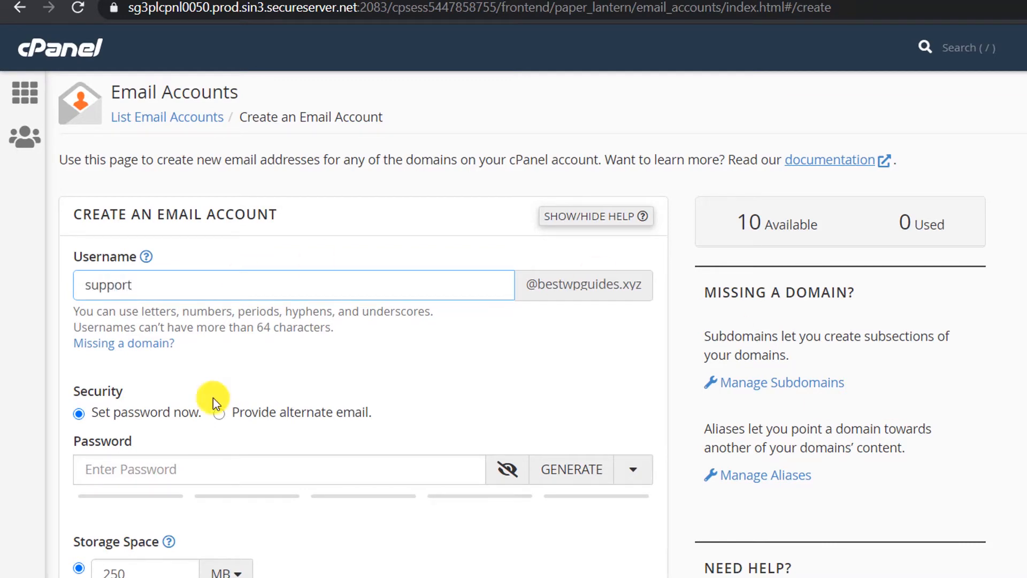
left_click(580, 295)
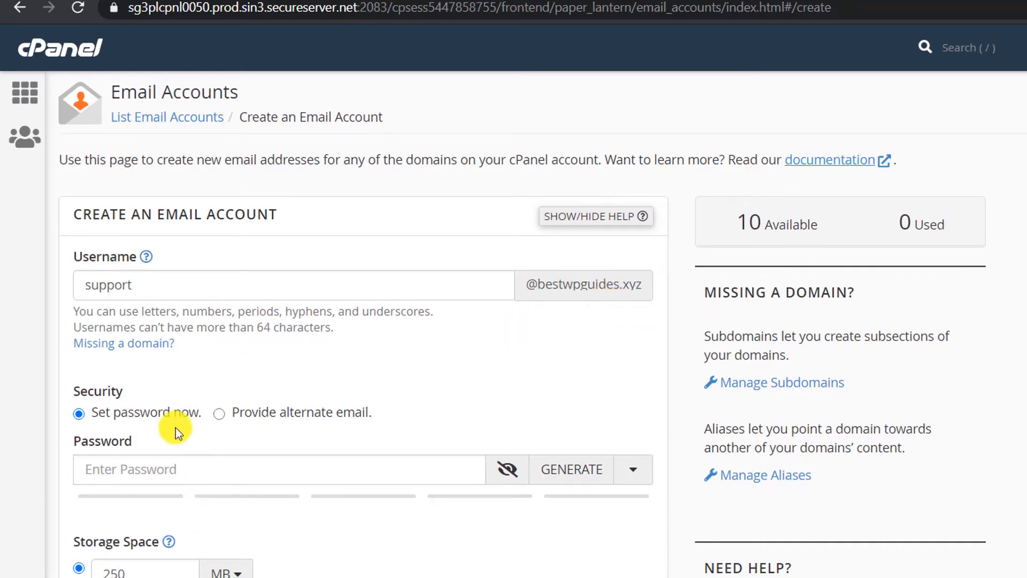
Generate a strong password, choose Unlimited storage, and create the mailbox
left_click(566, 470)
triple_click(184, 466)
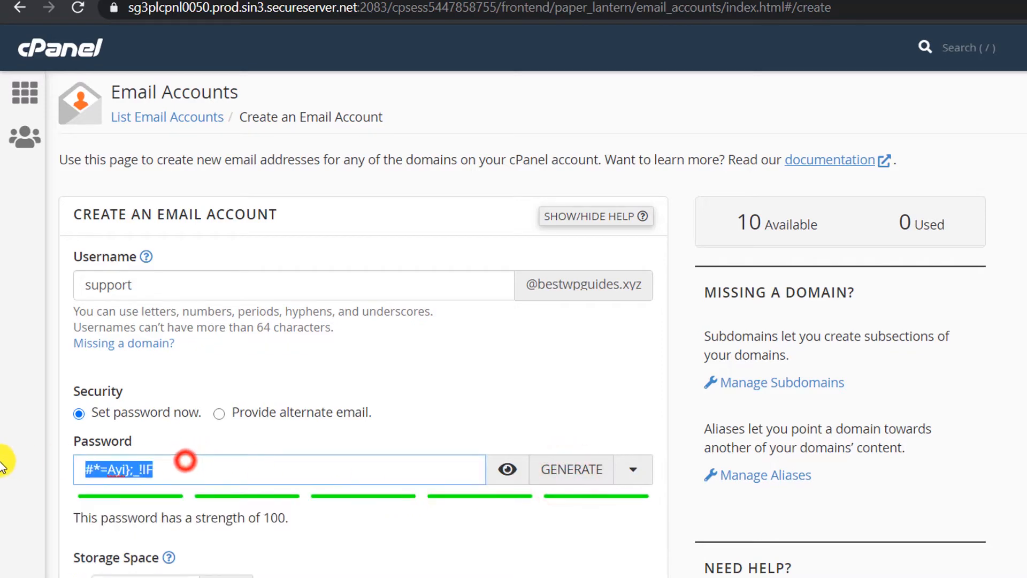
type("n")
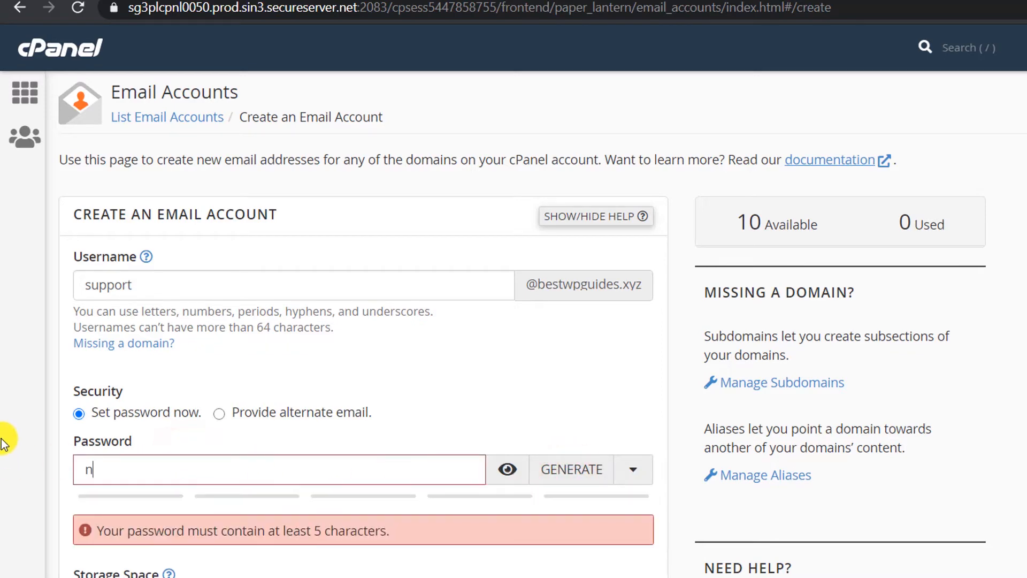
key("ctrl+z")
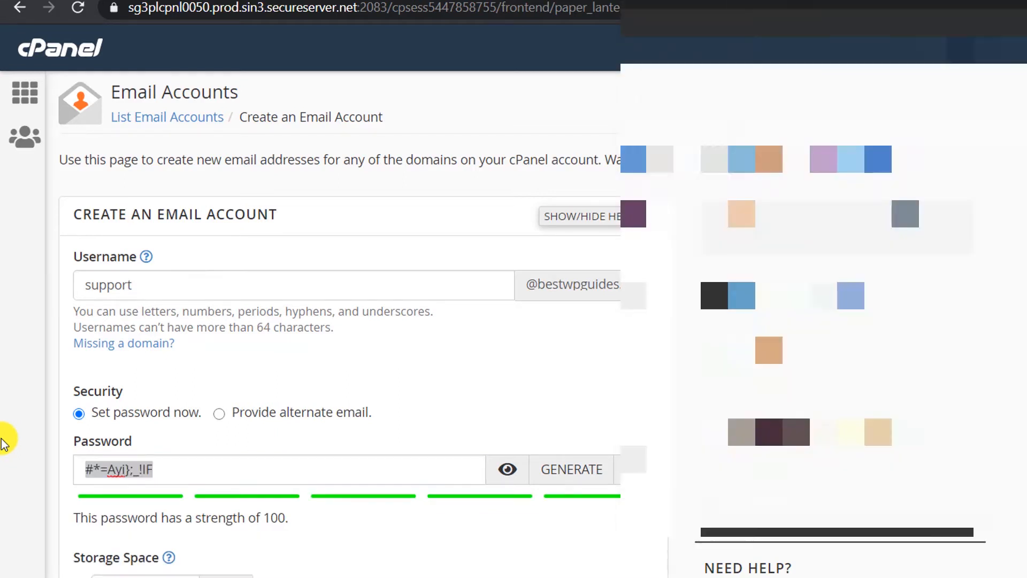
left_click(430, 389)
scroll(84, 486, "down", 3)
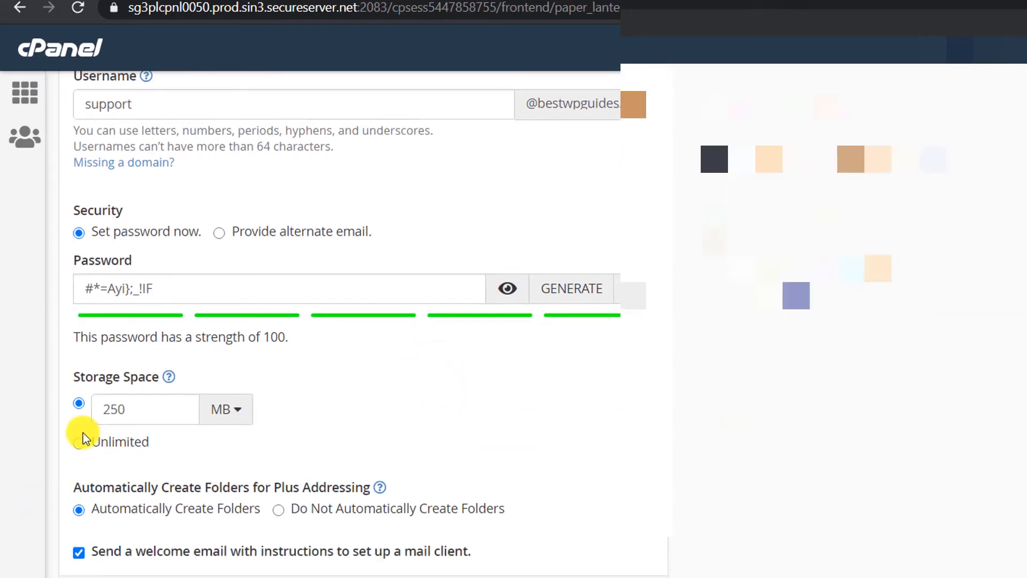
left_click(79, 444)
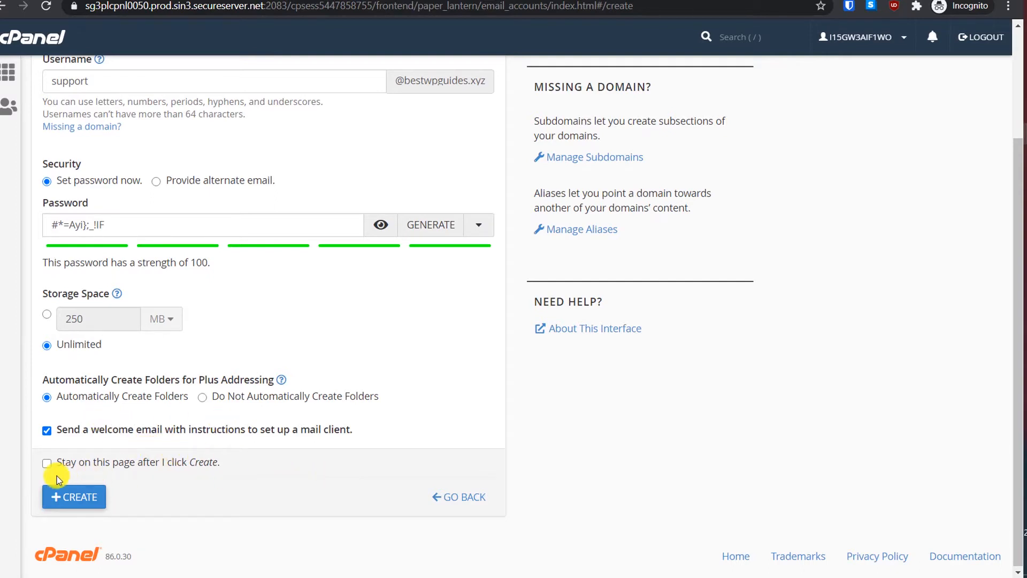
left_click(45, 461)
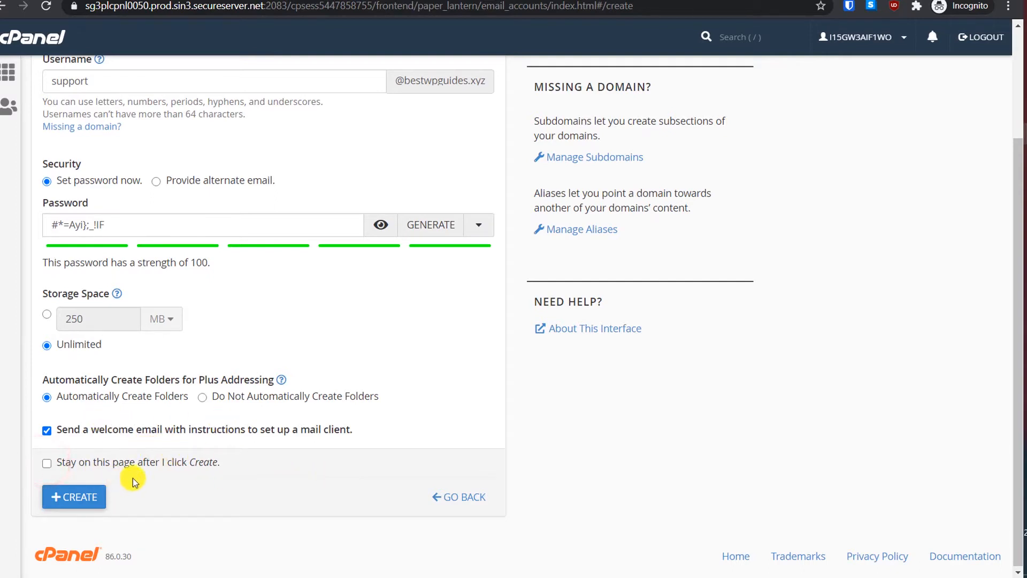
left_click(75, 501)
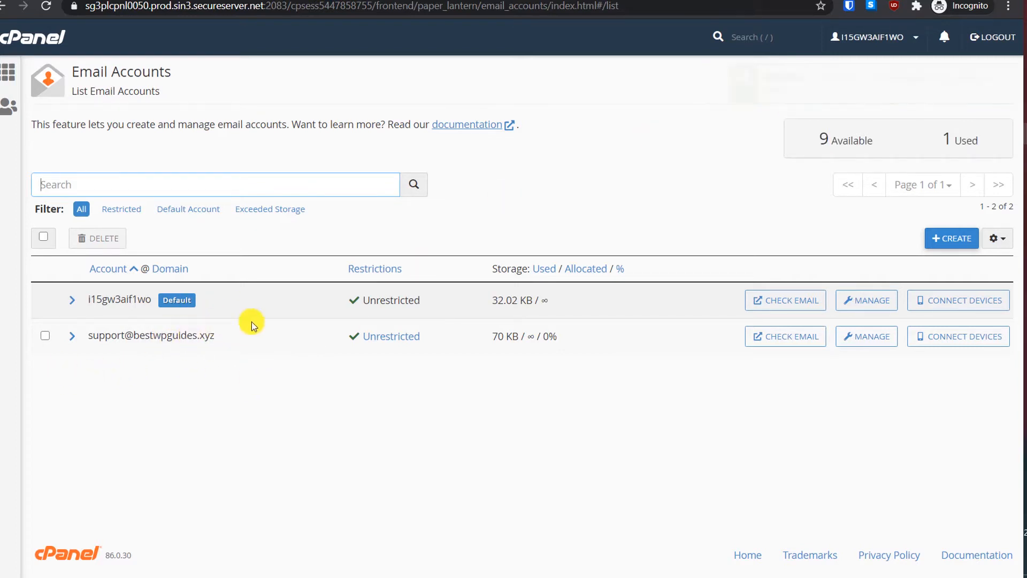
left_click(769, 345)
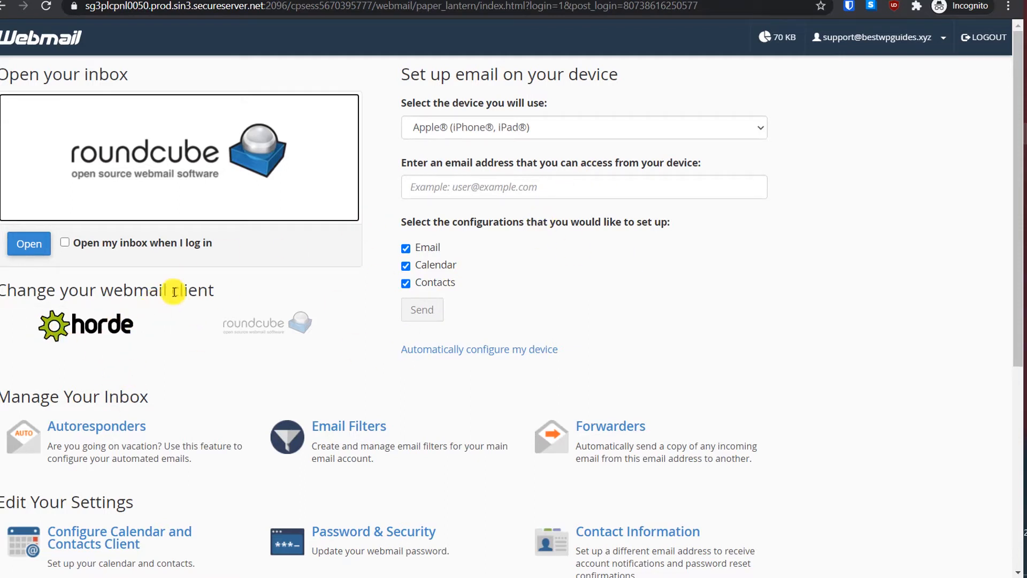
Choose horde as the webmail client and open the support inbox in it
left_click(102, 337)
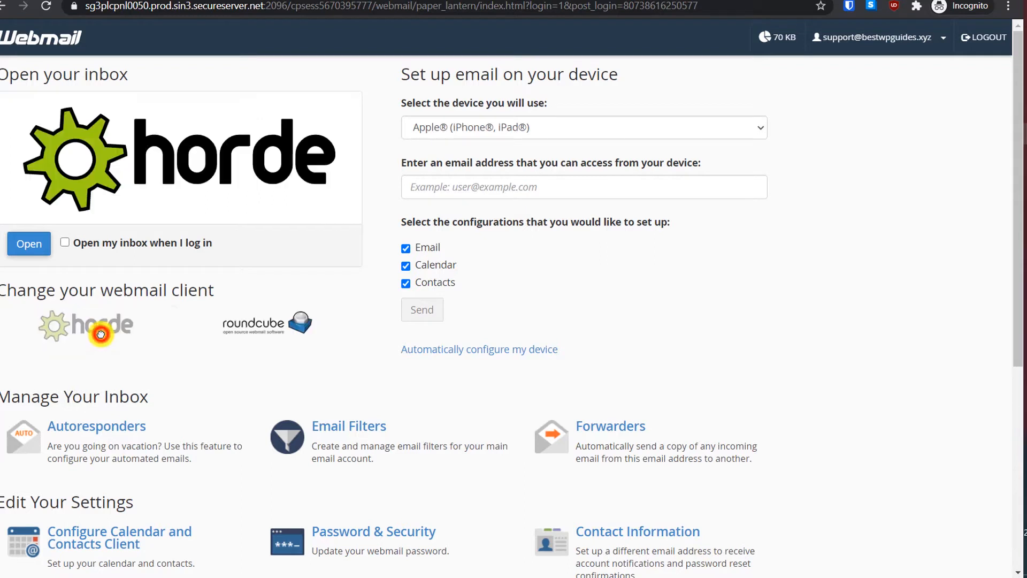
left_click(31, 244)
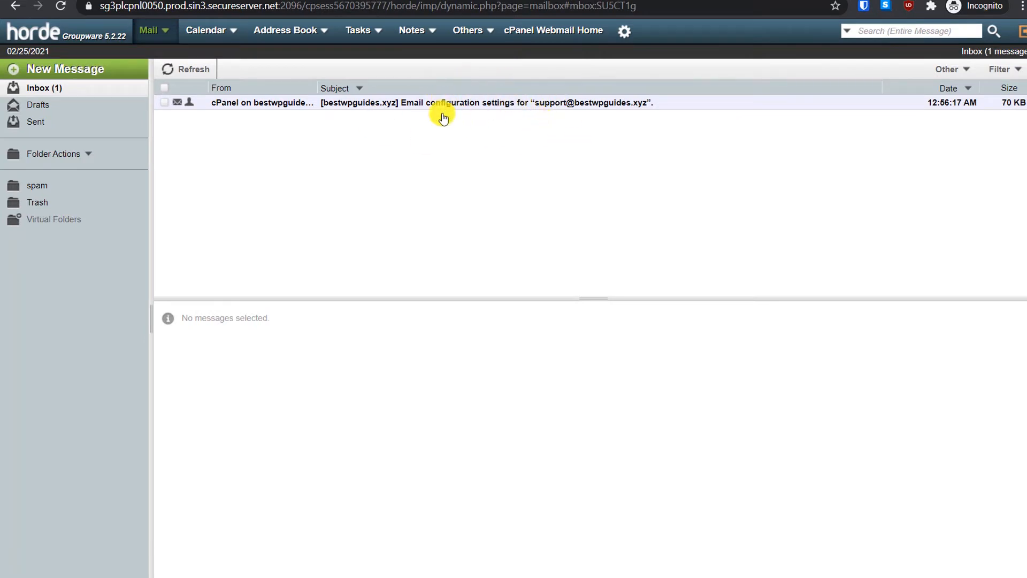
Open the cPanel email configuration message and read through its server settings and ports
left_click(503, 106)
double_click(503, 106)
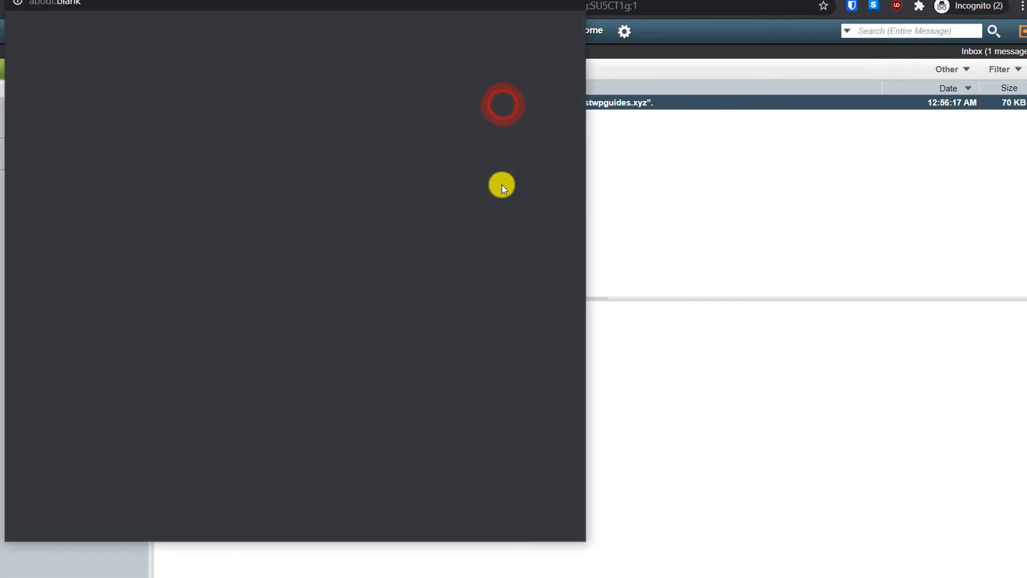
scroll(345, 272, "down", 3)
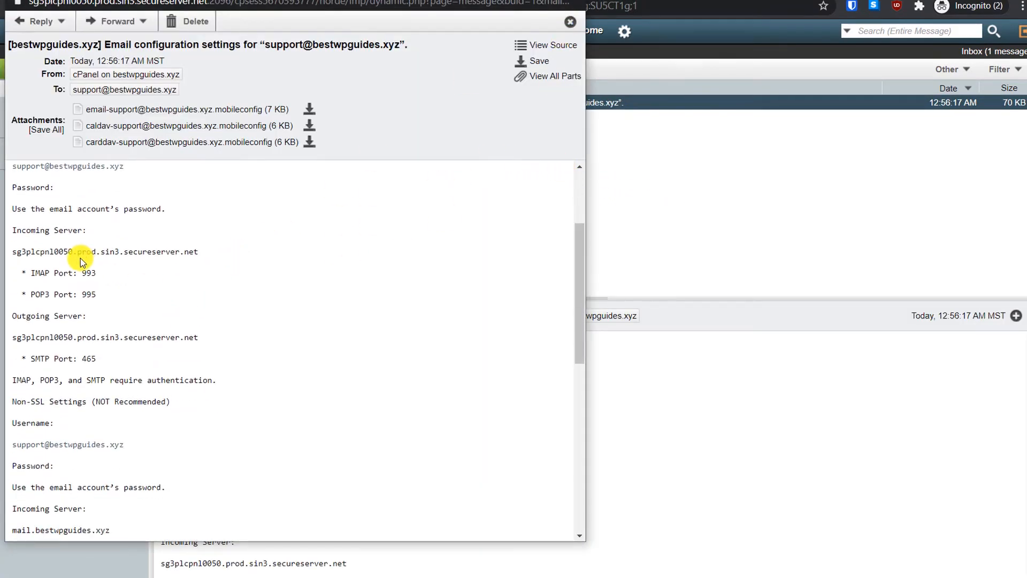
scroll(80, 257, "down", 3)
scroll(134, 300, "down", 6)
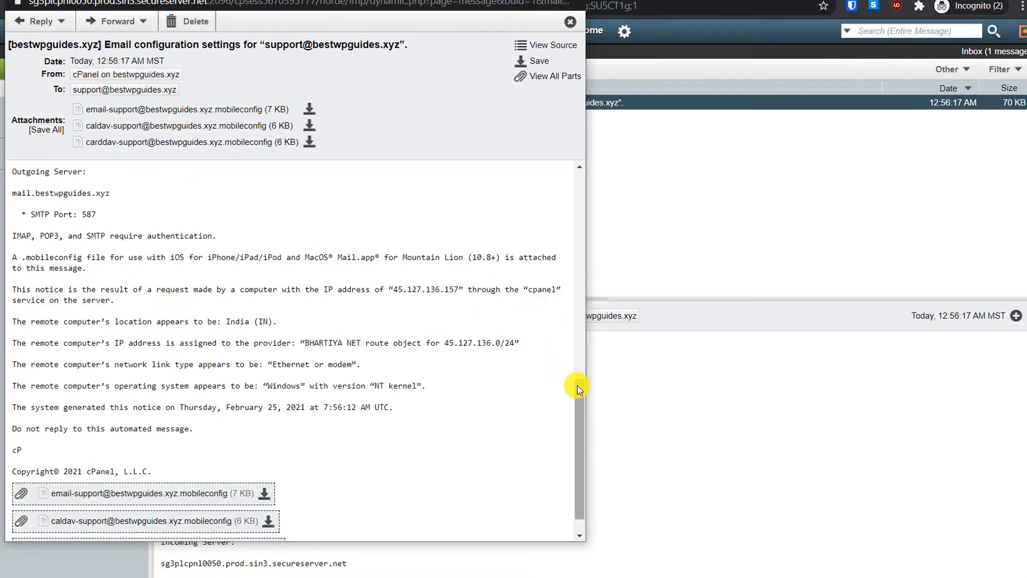
left_click_drag(579, 385, 544, 119)
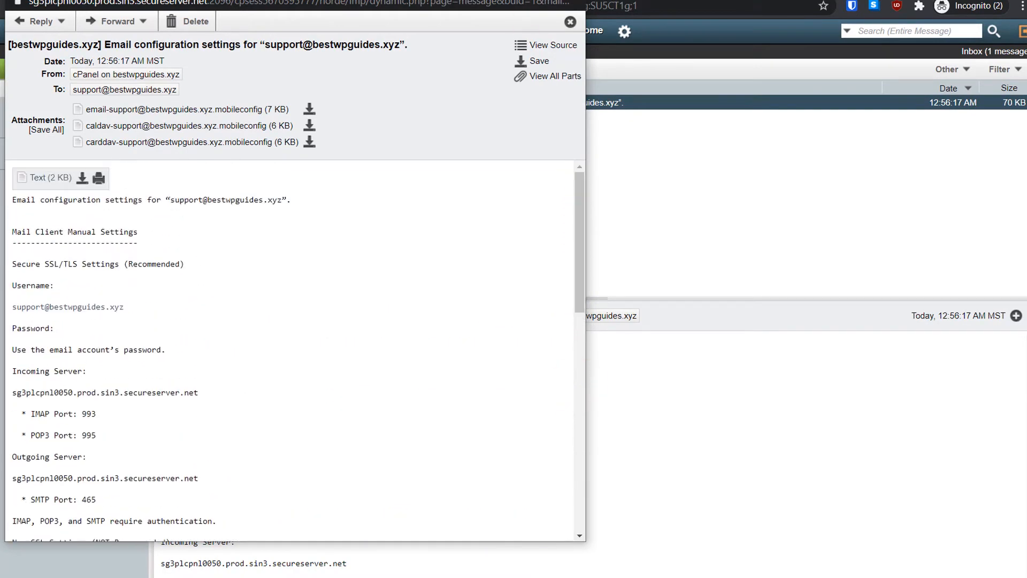
left_click(649, 156)
scroll(585, 378, "down", 4)
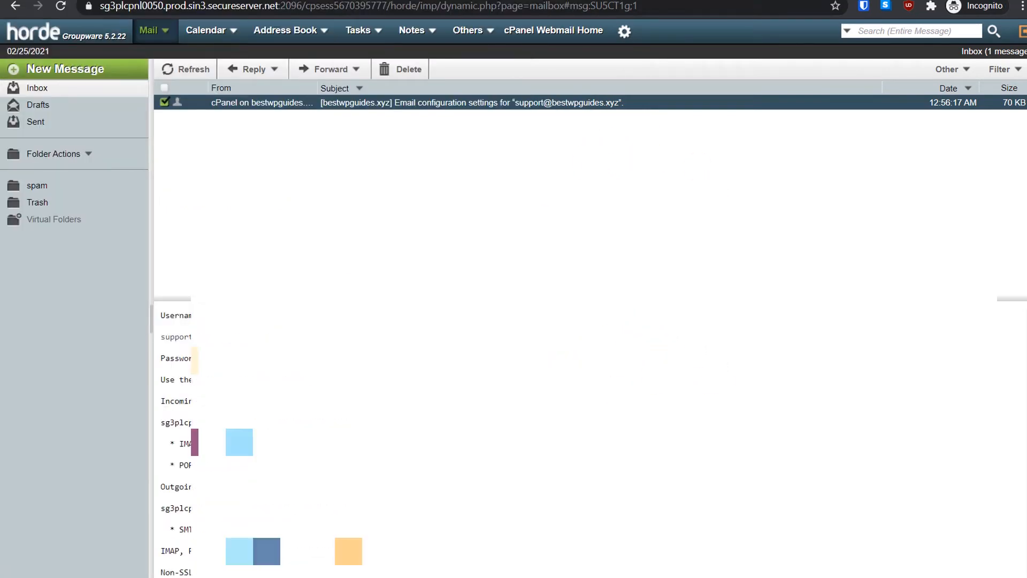
In Gmail's Accounts and Import settings, choose Add an email account
left_click(681, 1)
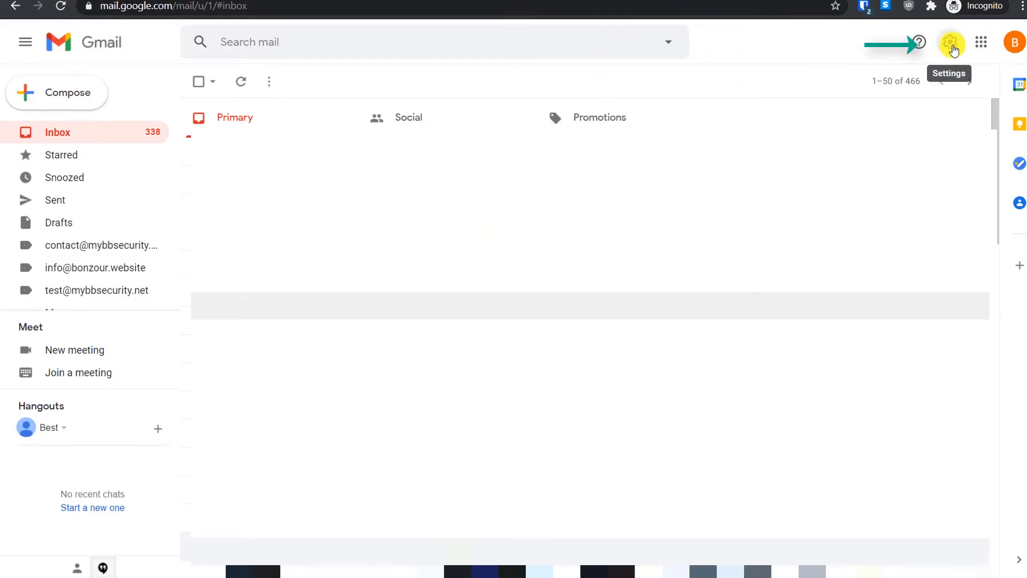
left_click(951, 46)
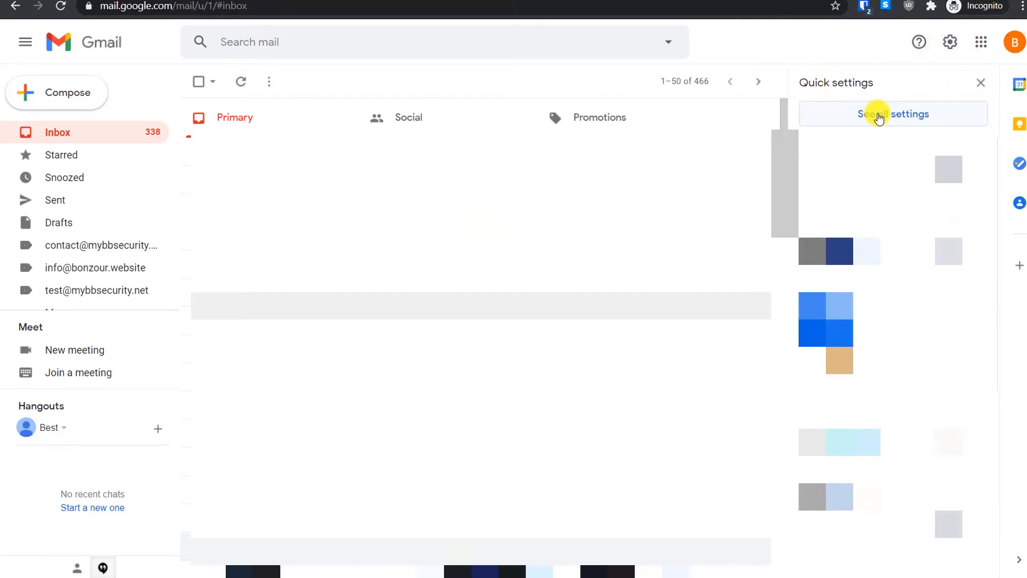
left_click(879, 116)
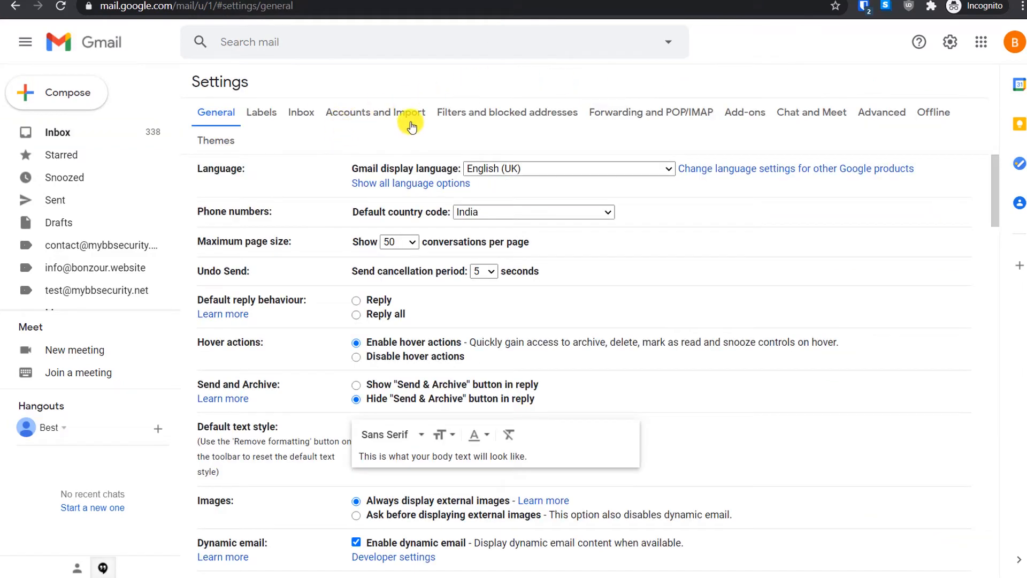
left_click(380, 111)
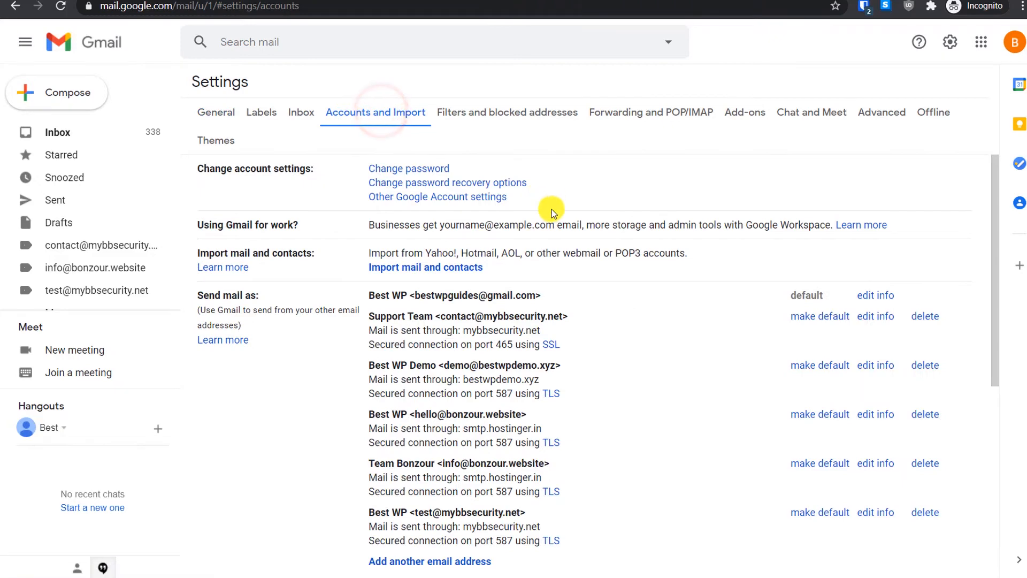
scroll(329, 360, "down", 7)
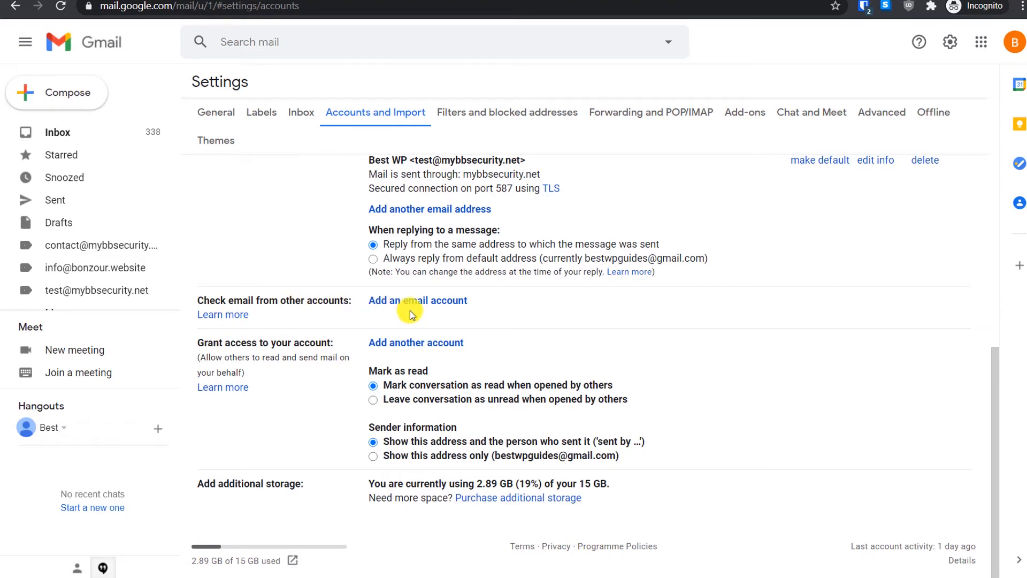
left_click(427, 299)
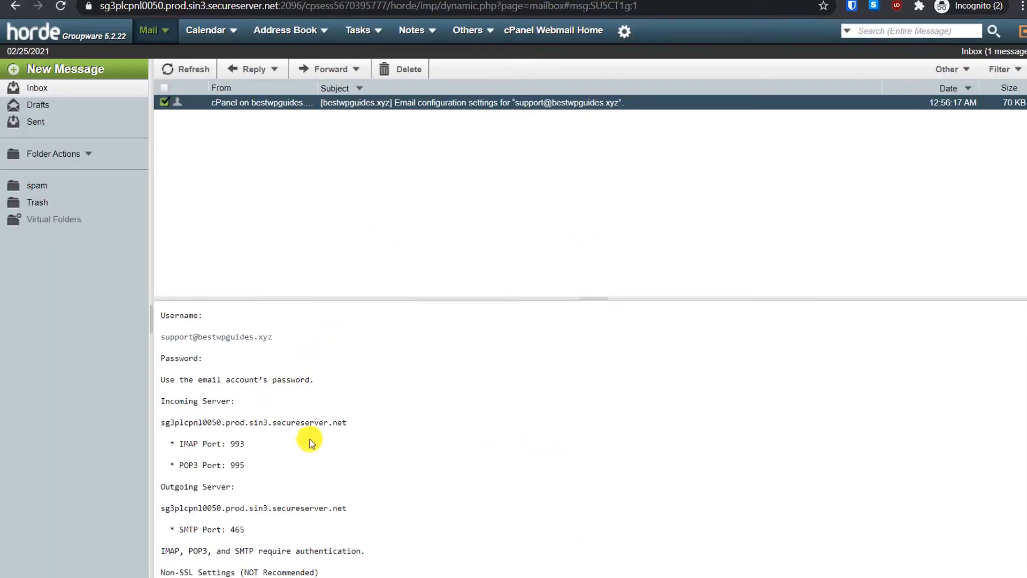
Copy the mailbox username from the Horde message into Gmail's Email address field
scroll(310, 440, "up", 3)
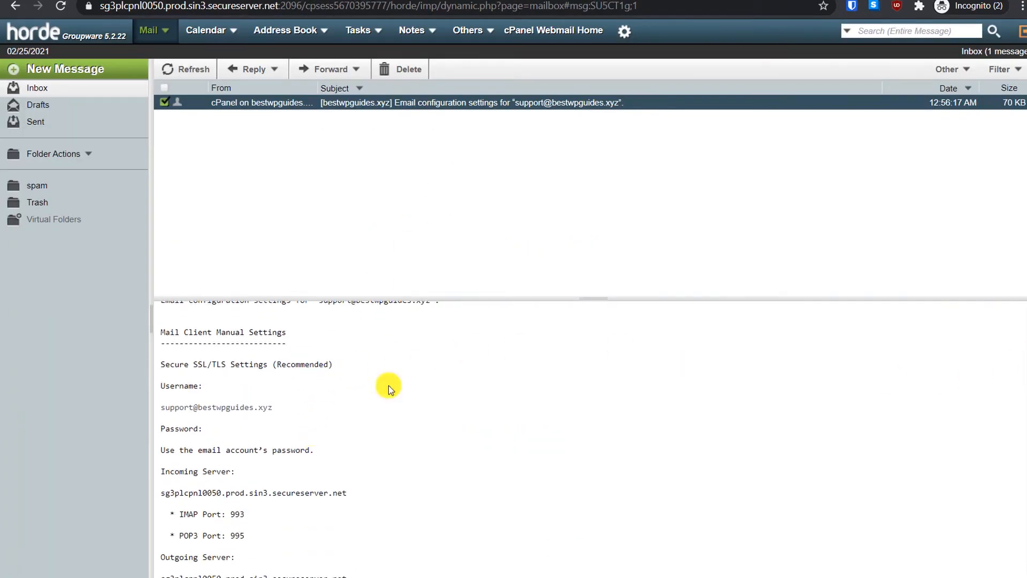
left_click_drag(279, 407, 166, 407)
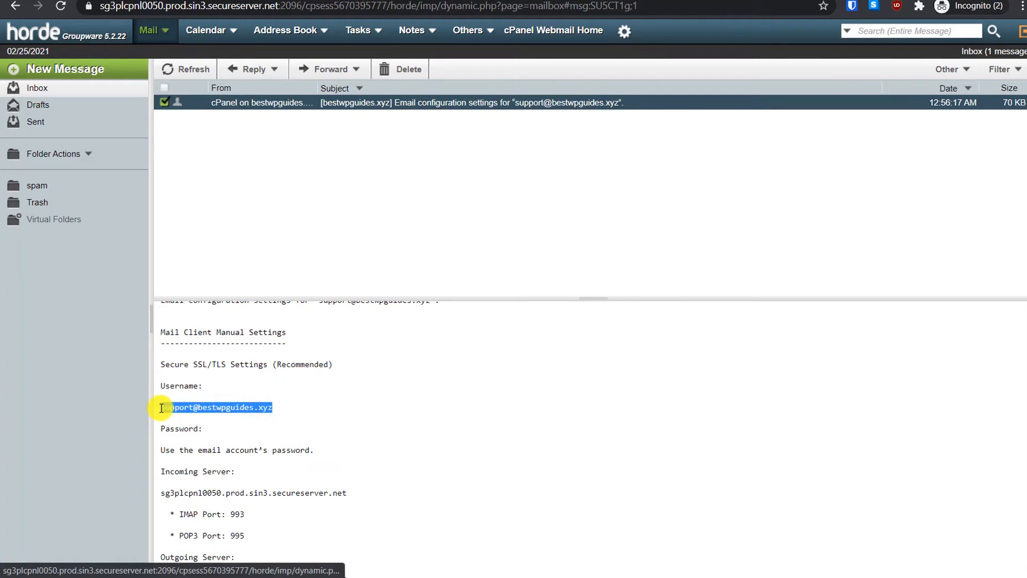
right_click(167, 406)
left_click(224, 302)
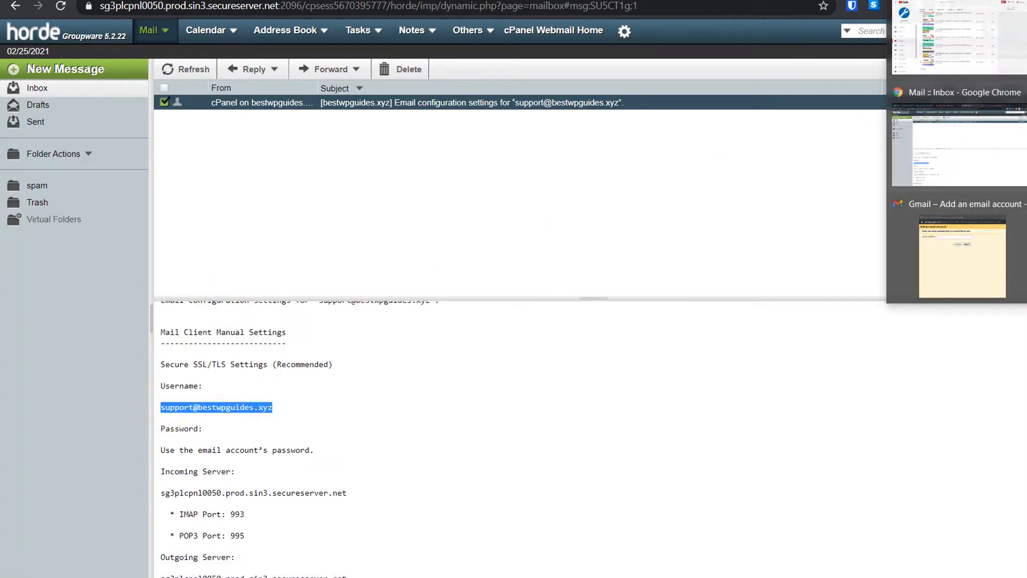
left_click(969, 242)
right_click(180, 75)
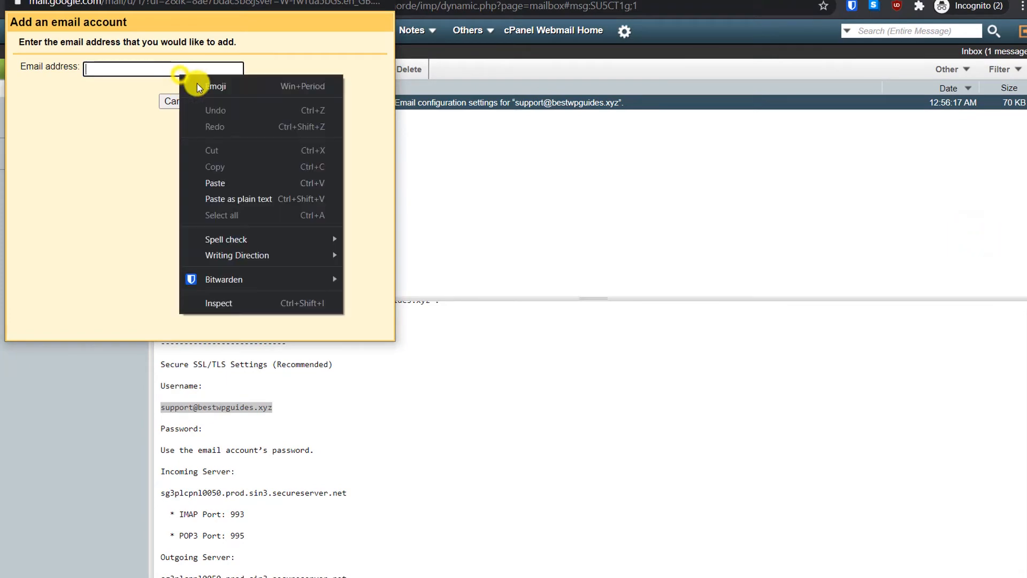
left_click(235, 183)
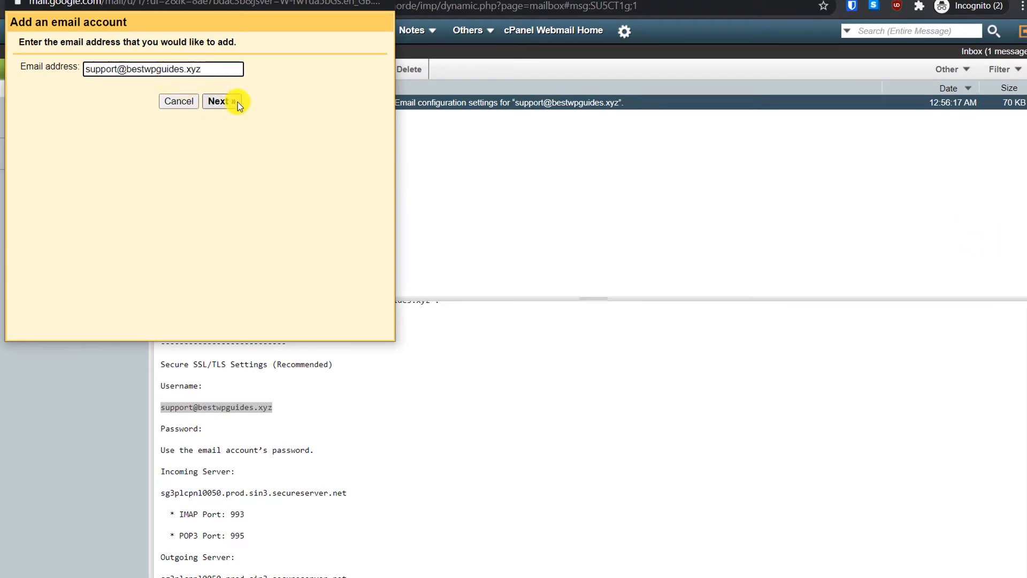
Keep Import via POP3 and advance to the POP3 mail settings step
left_click(237, 101)
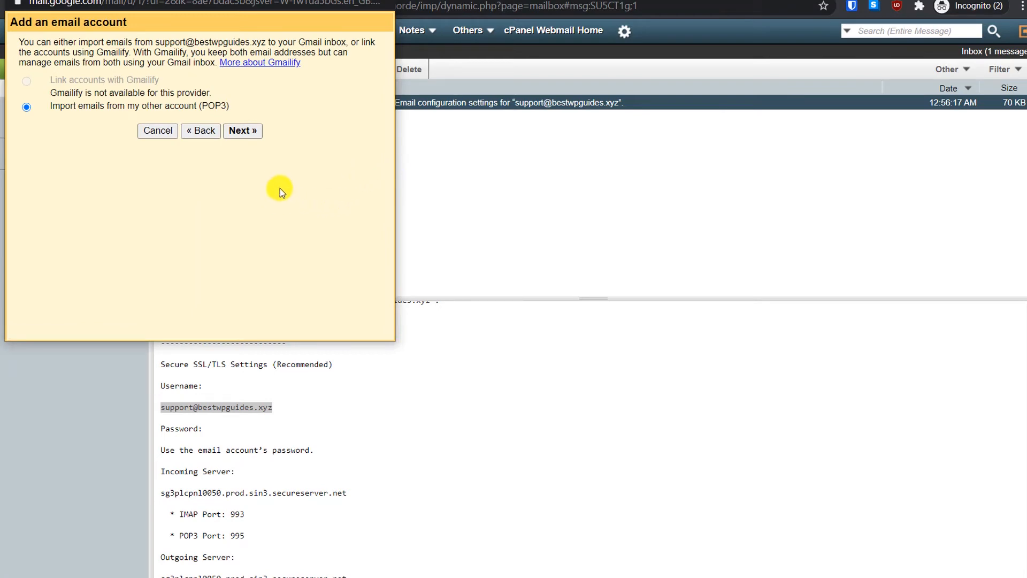
left_click(251, 128)
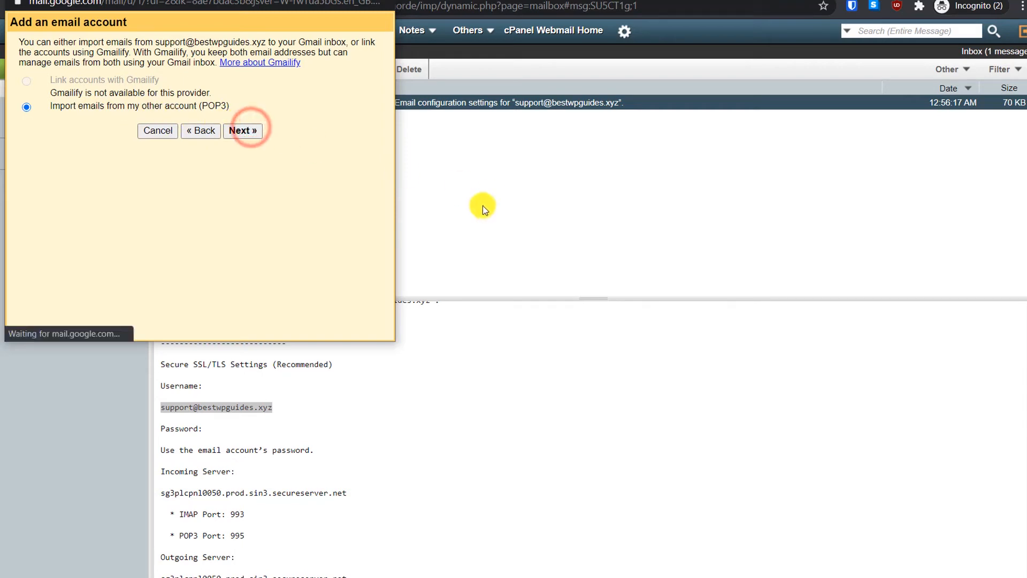
left_click_drag(231, 82, 38, 110)
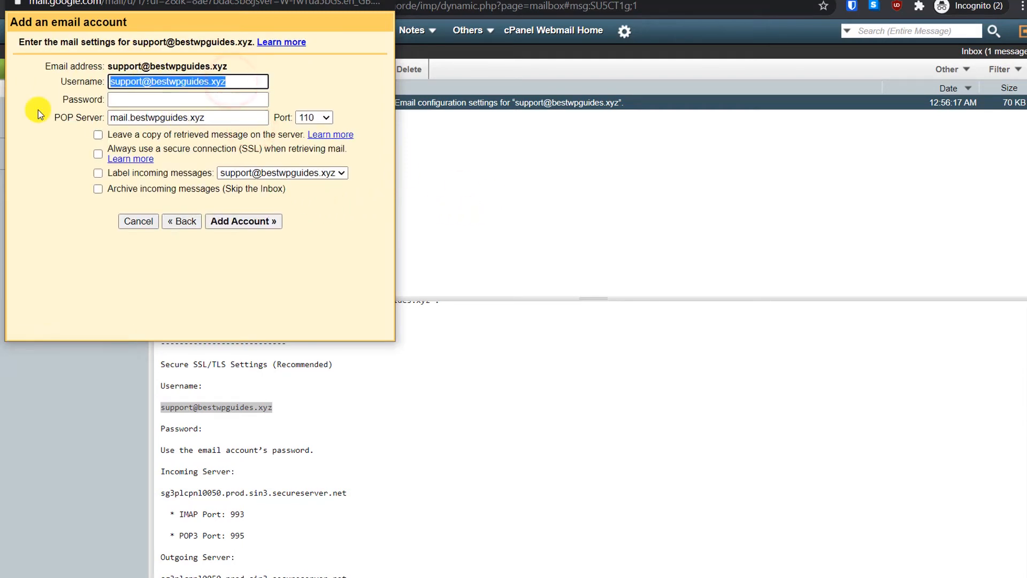
Paste the saved mailbox password into the Password field
left_click(230, 83)
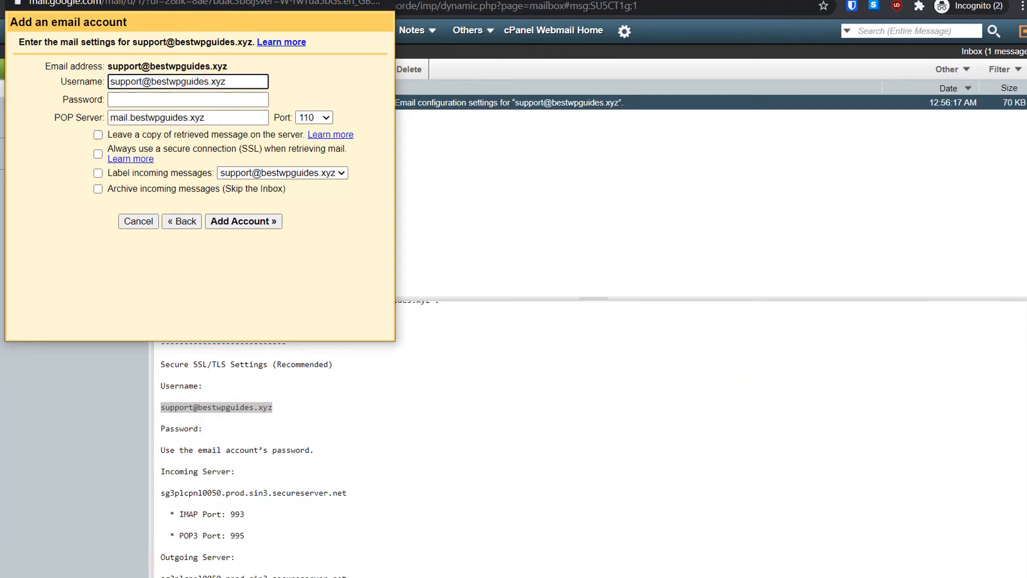
key("alt+Tab")
left_click_drag(619, 142, 465, 126)
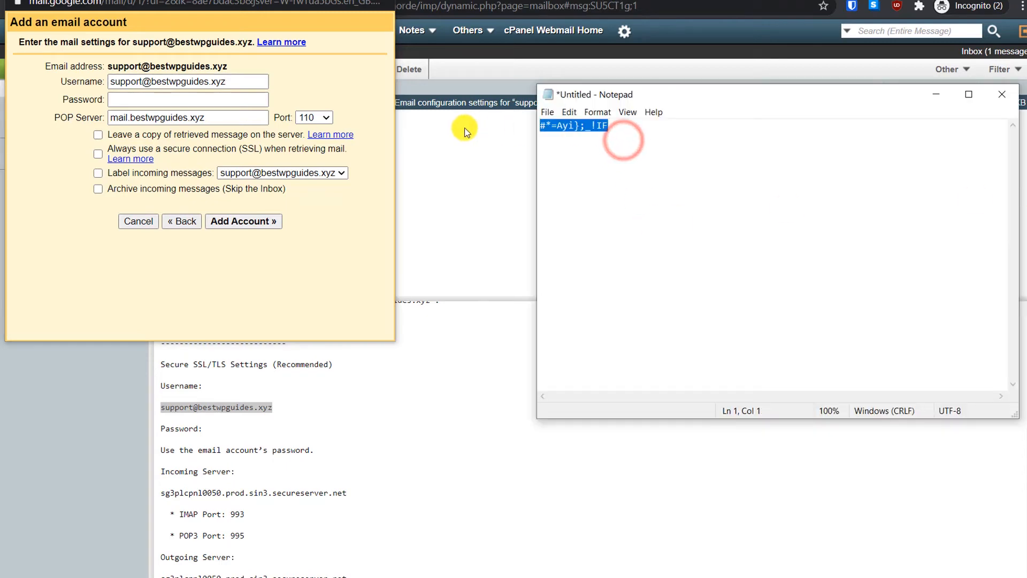
left_click(220, 101)
key("ctrl+v")
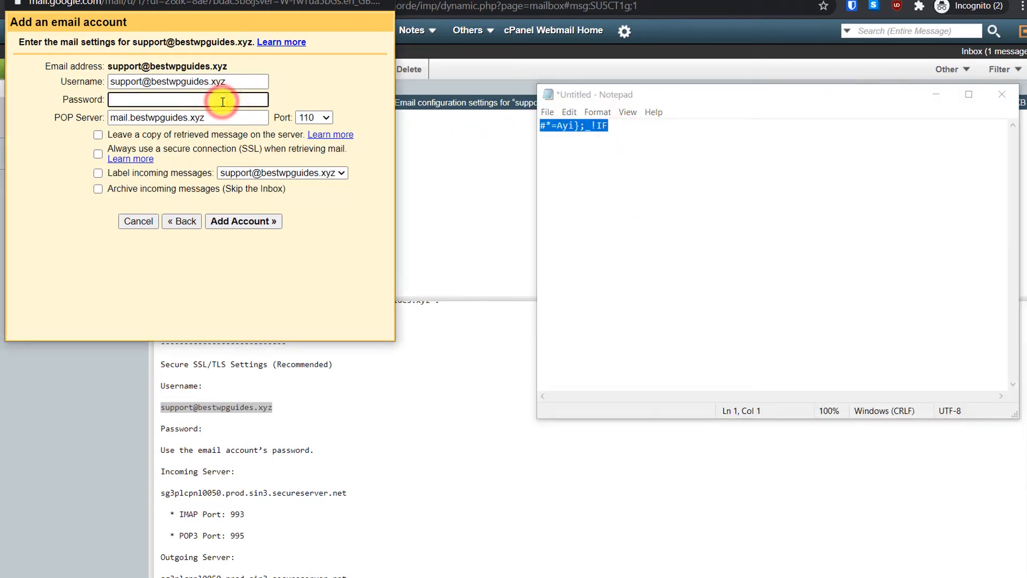
Set the POP server to sg3plcpnl0050.prod.sin3.secureserver.net on port 995
left_click(79, 120)
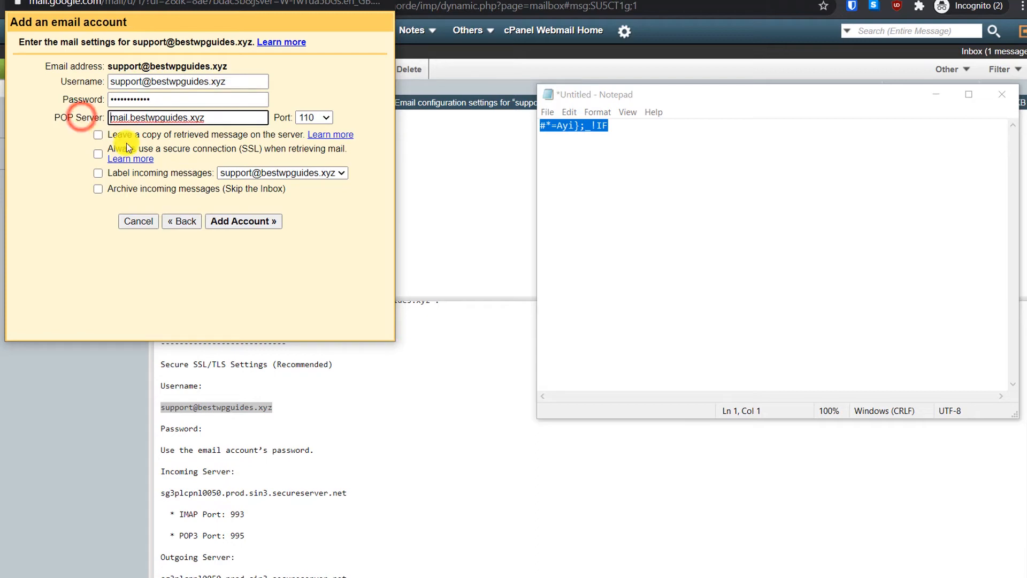
left_click(452, 501)
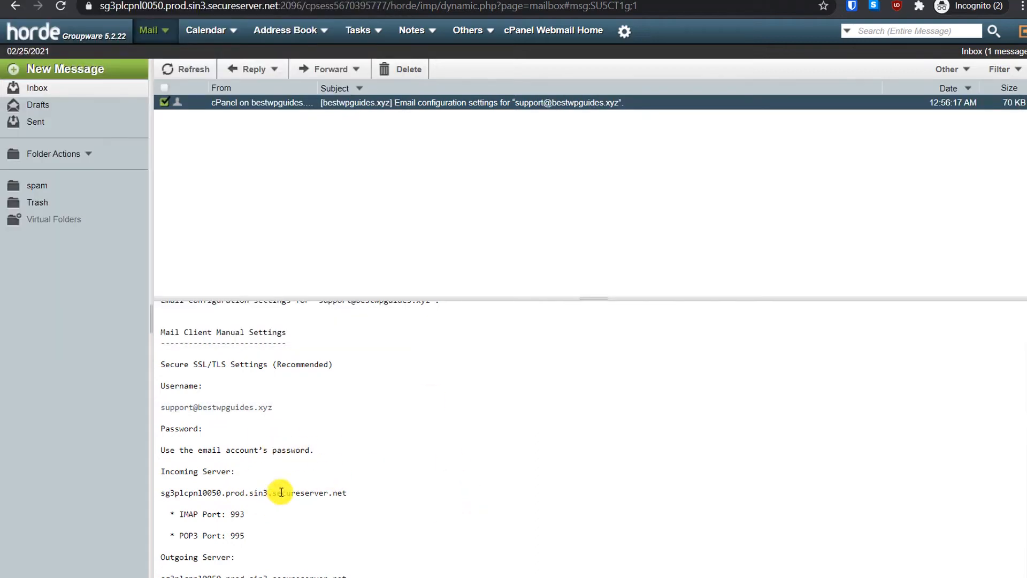
scroll(278, 489, "down", 1)
scroll(284, 491, "down", 2)
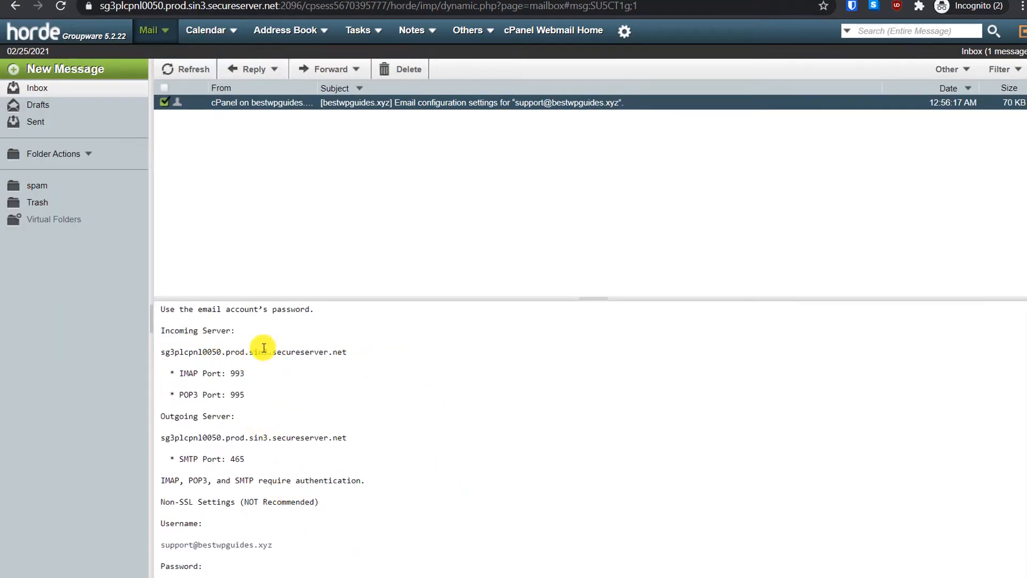
left_click(159, 349)
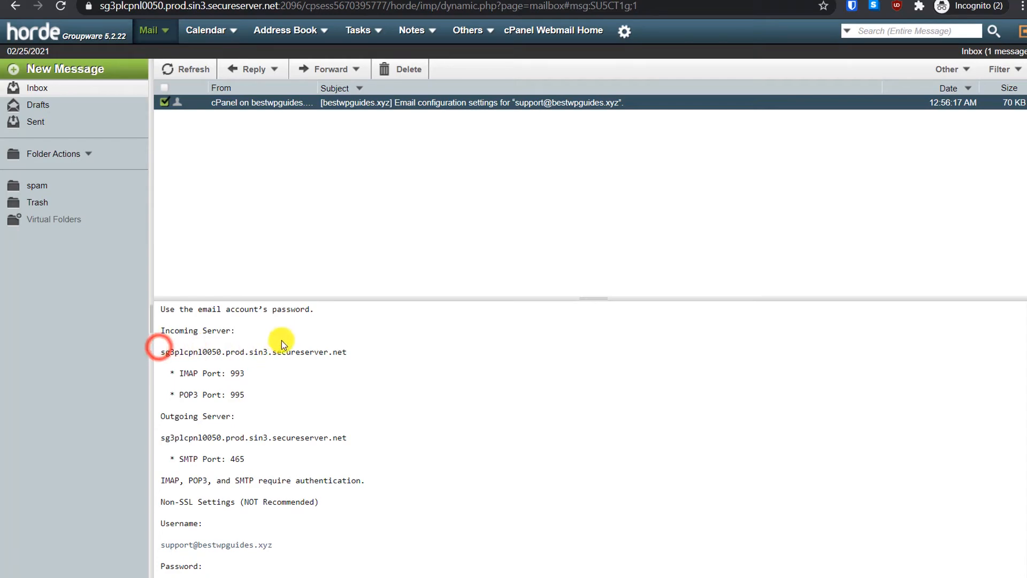
left_click_drag(345, 352, 233, 345)
left_click(298, 367)
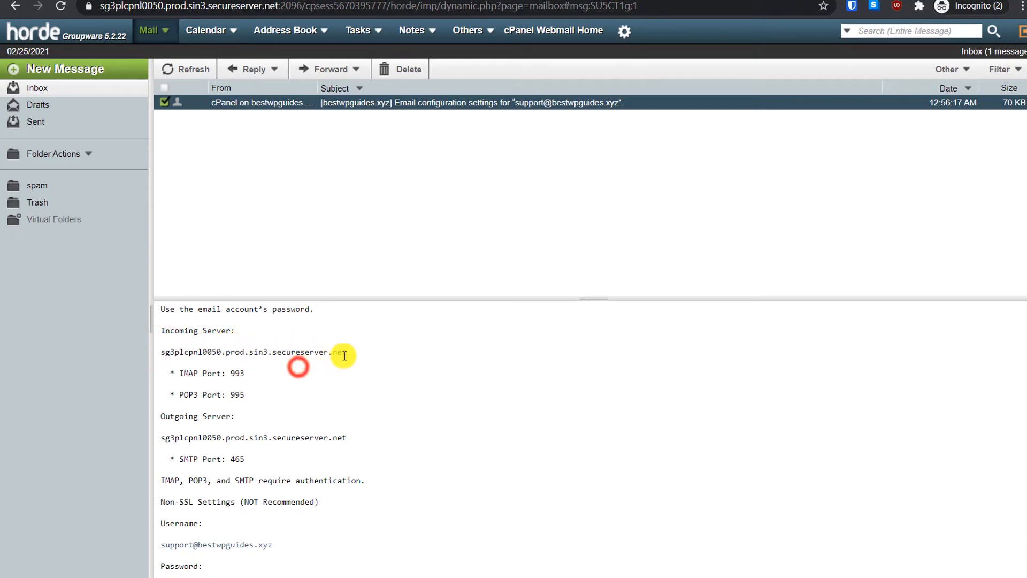
left_click_drag(355, 352, 161, 351)
key("ctrl+c")
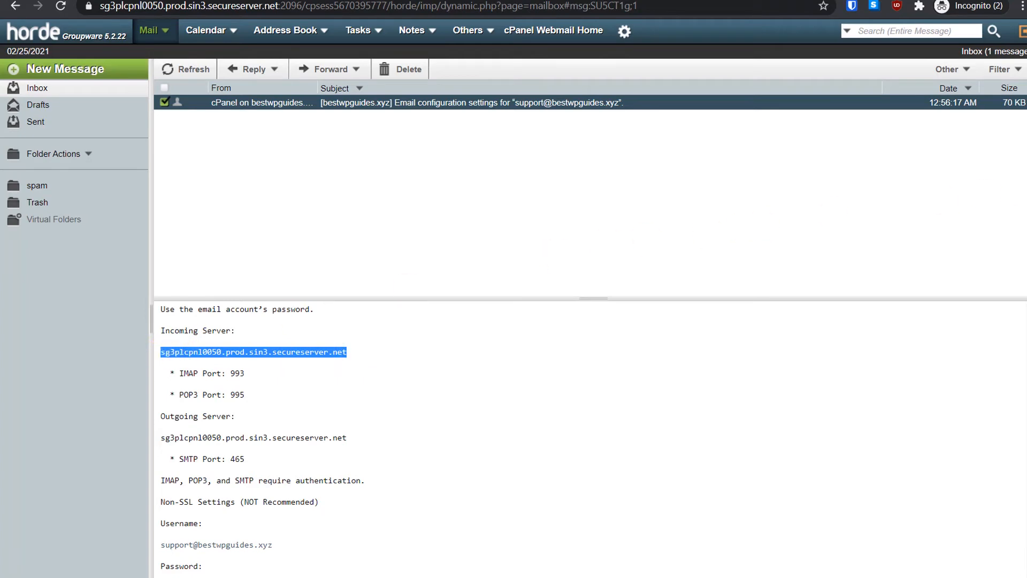
left_click(974, 220)
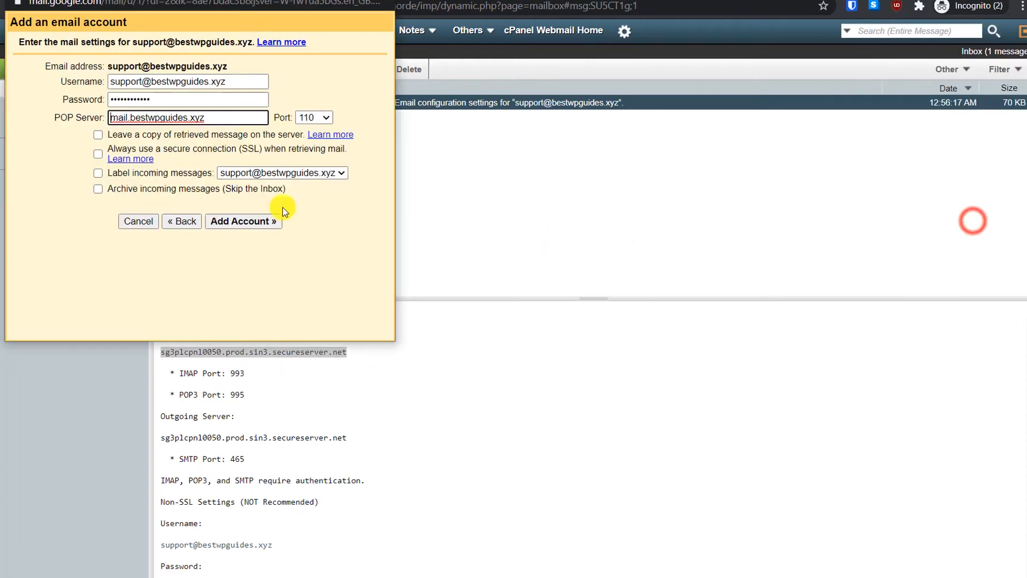
triple_click(241, 117)
key("ctrl+v")
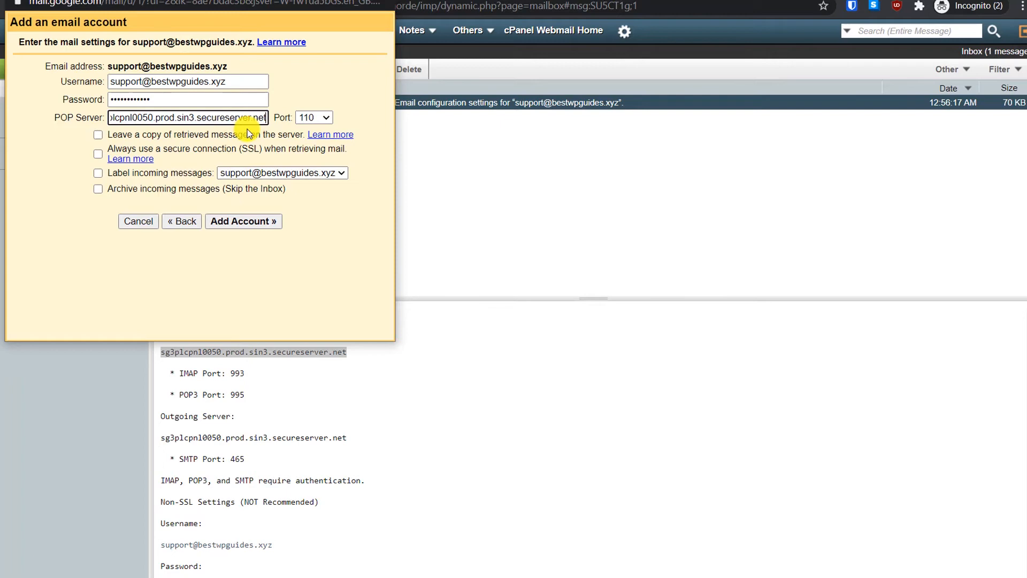
left_click(315, 117)
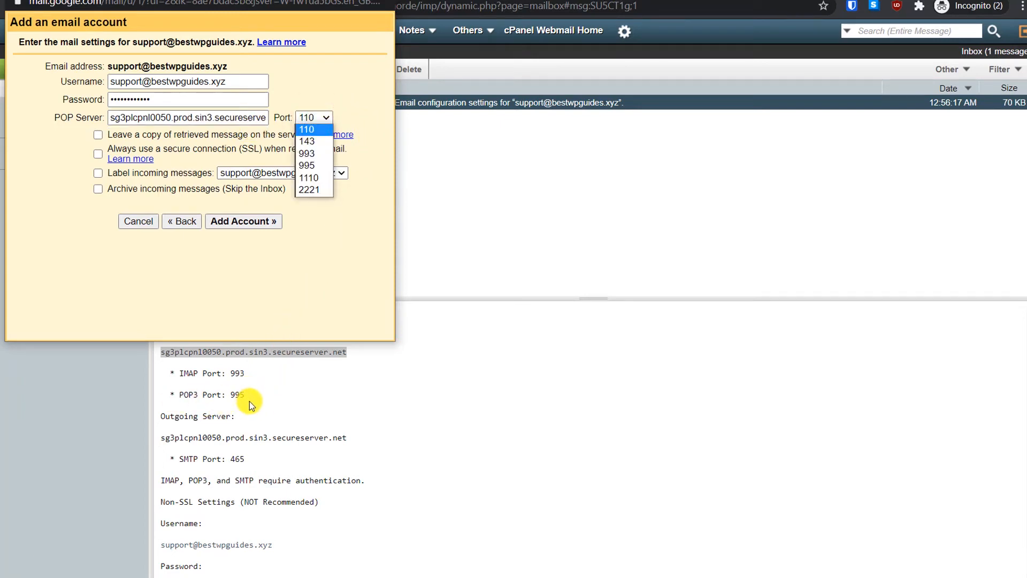
left_click(308, 167)
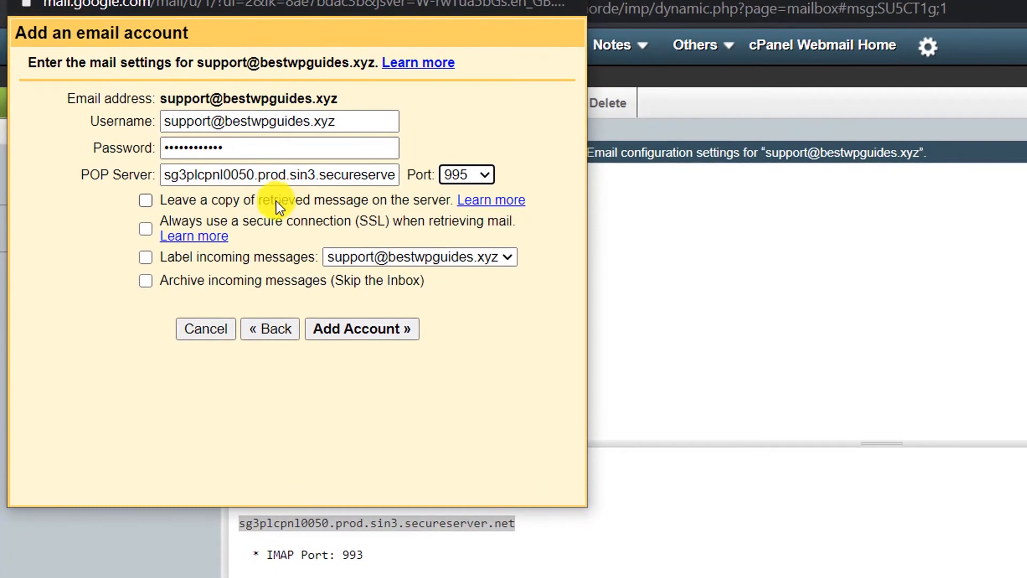
Enable SSL retrieval and labelling of incoming messages, then add the account
left_click(120, 204)
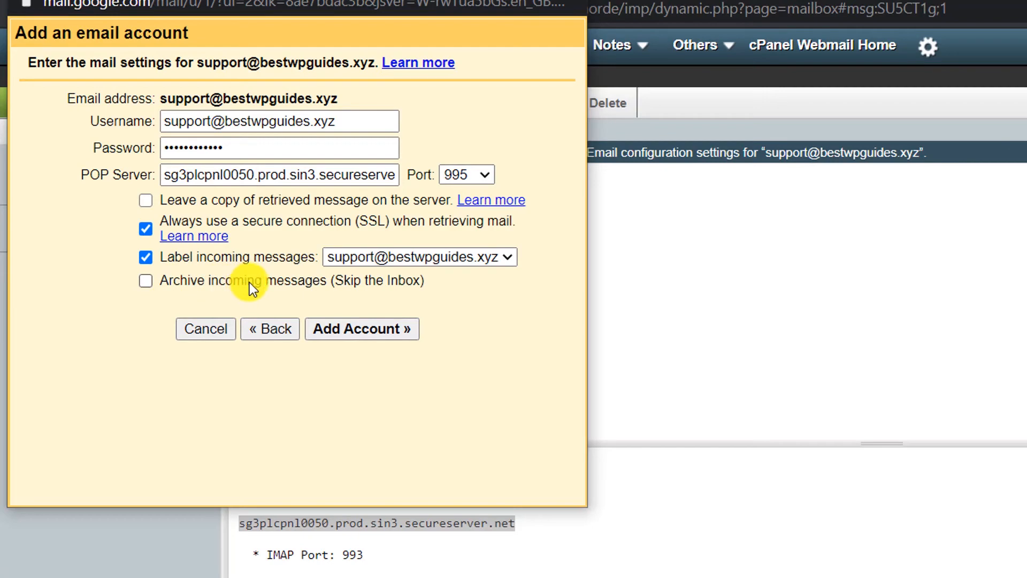
left_click(370, 329)
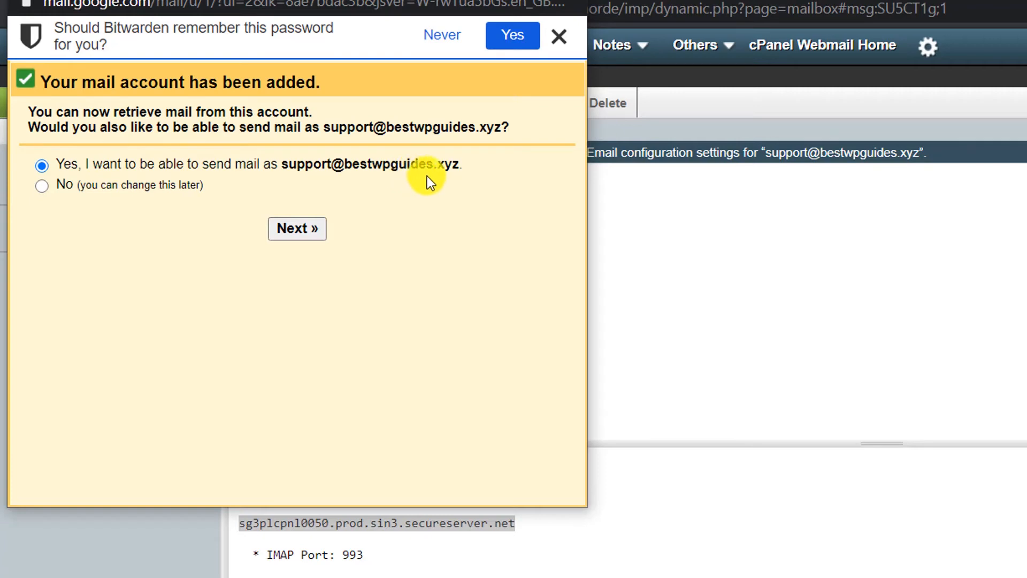
Replace the sender name 'Best WP' with 'Support team' and continue to the SMTP server step
left_click(316, 223)
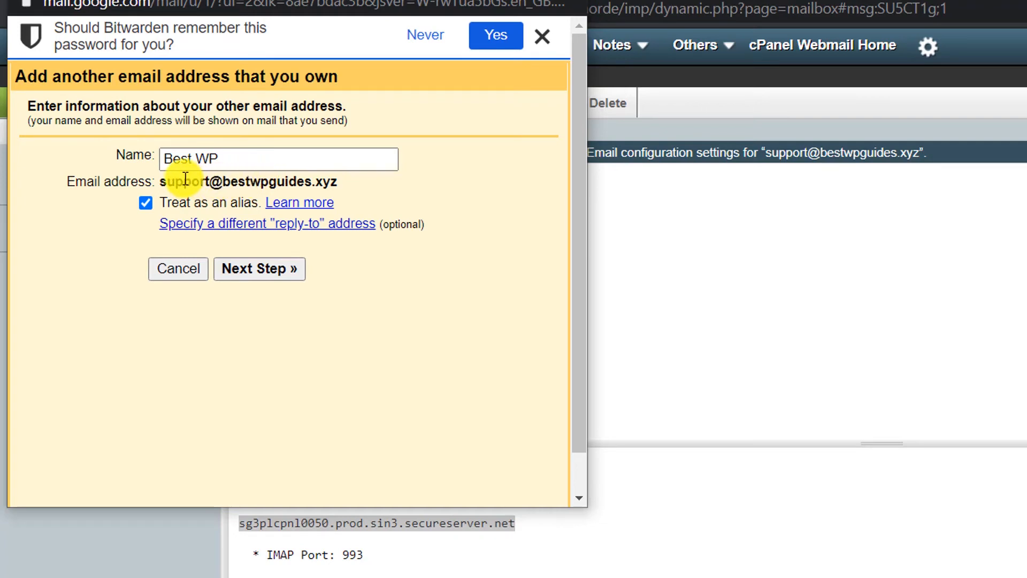
left_click(169, 153)
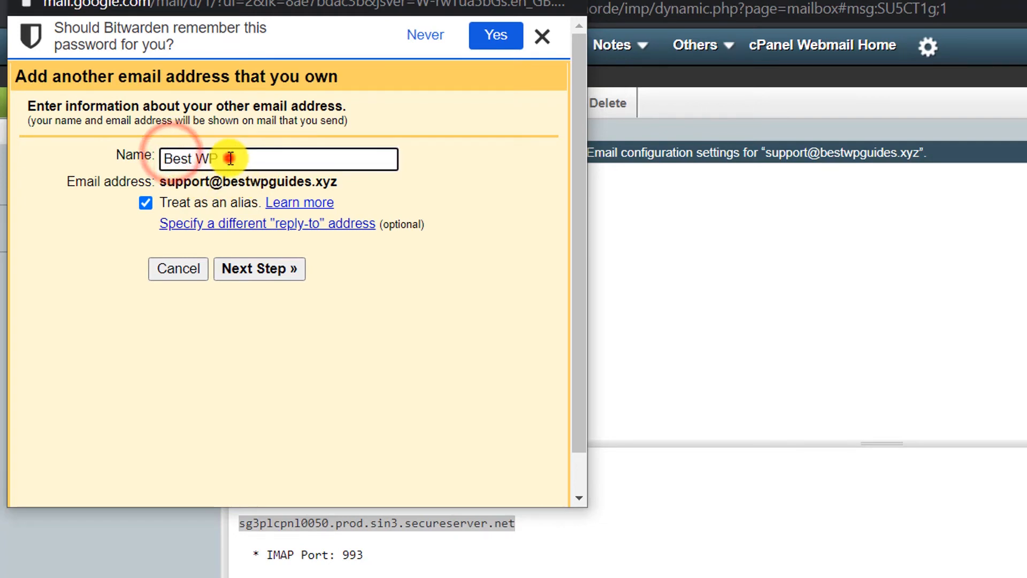
left_click_drag(230, 158, 165, 155)
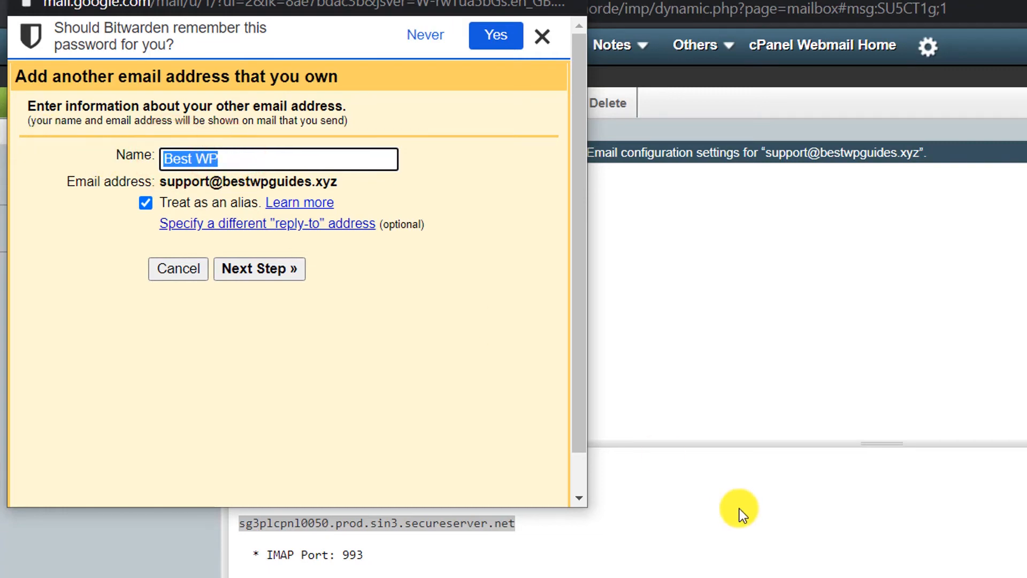
type("Support team")
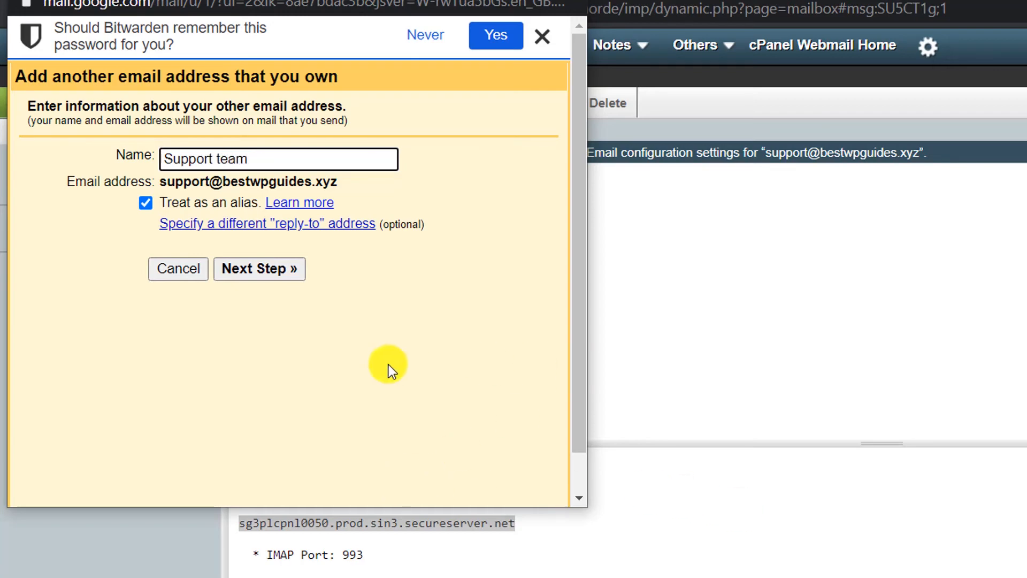
left_click(388, 364)
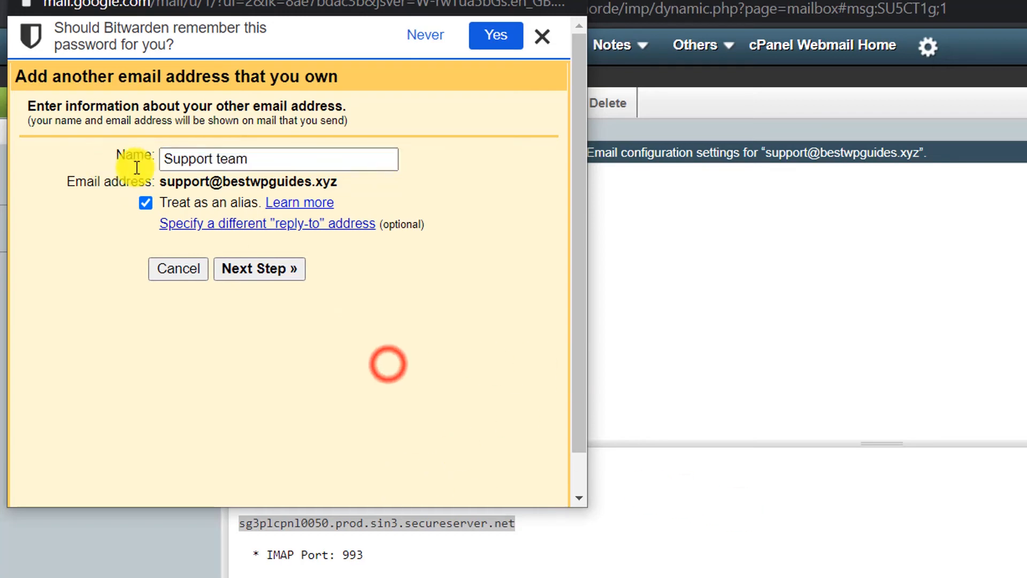
left_click(265, 267)
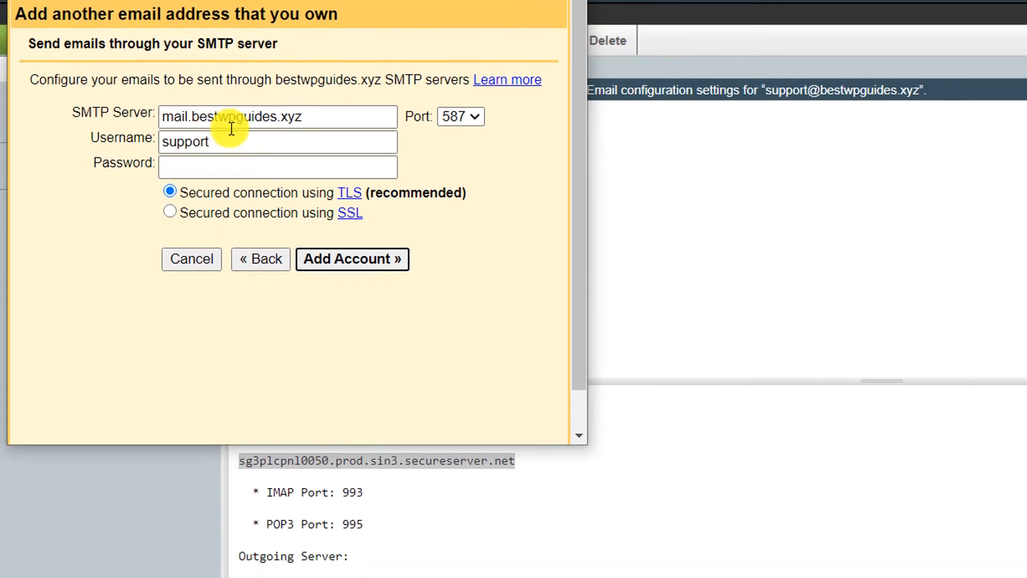
Copy the outgoing server name from the Horde message into Gmail's SMTP Server field
left_click(541, 491)
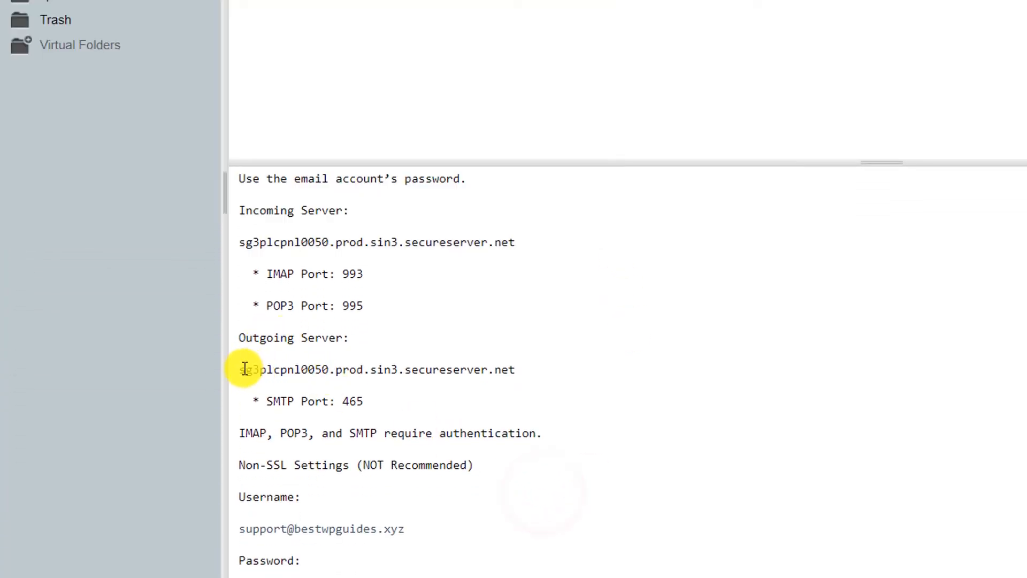
left_click_drag(240, 369, 514, 366)
key("ctrl+c")
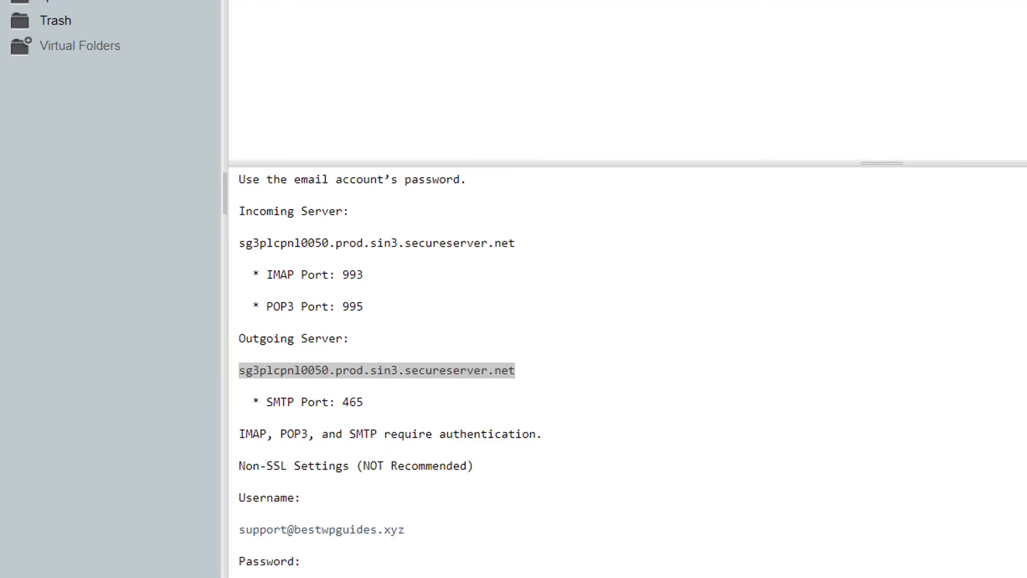
key("alt+Tab")
left_click(314, 235)
left_click(261, 261)
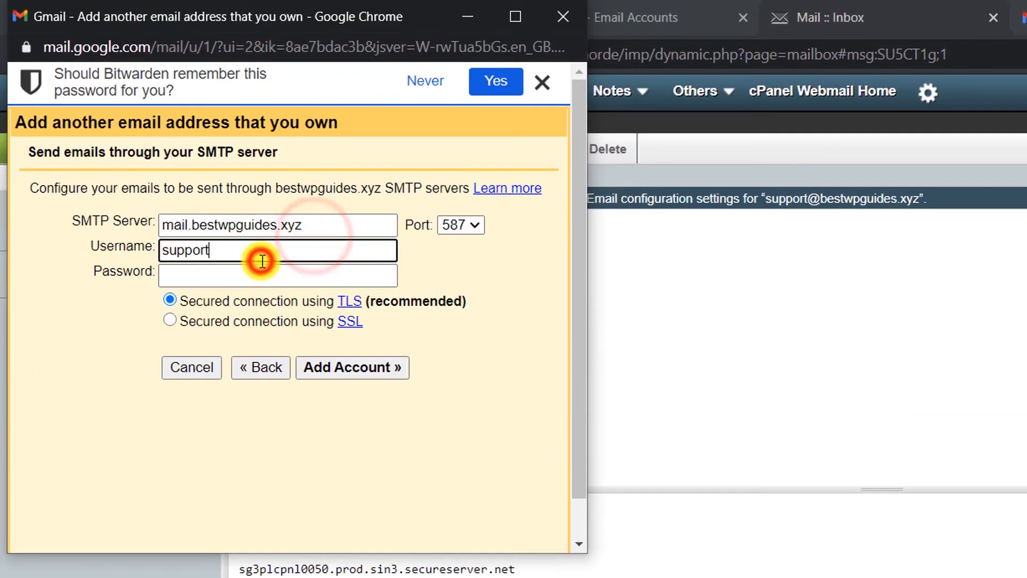
left_click_drag(357, 211, 128, 223)
left_click(214, 224)
left_click_drag(304, 224, 138, 223)
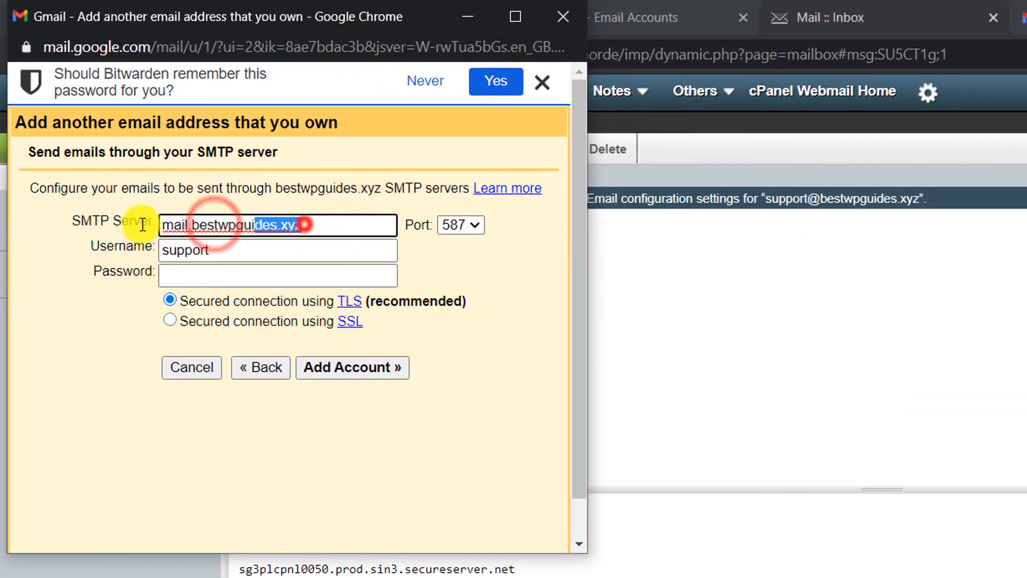
key("ctrl+v")
Replace the short username 'support' with the full username copied from the webmail message
key("alt+Tab")
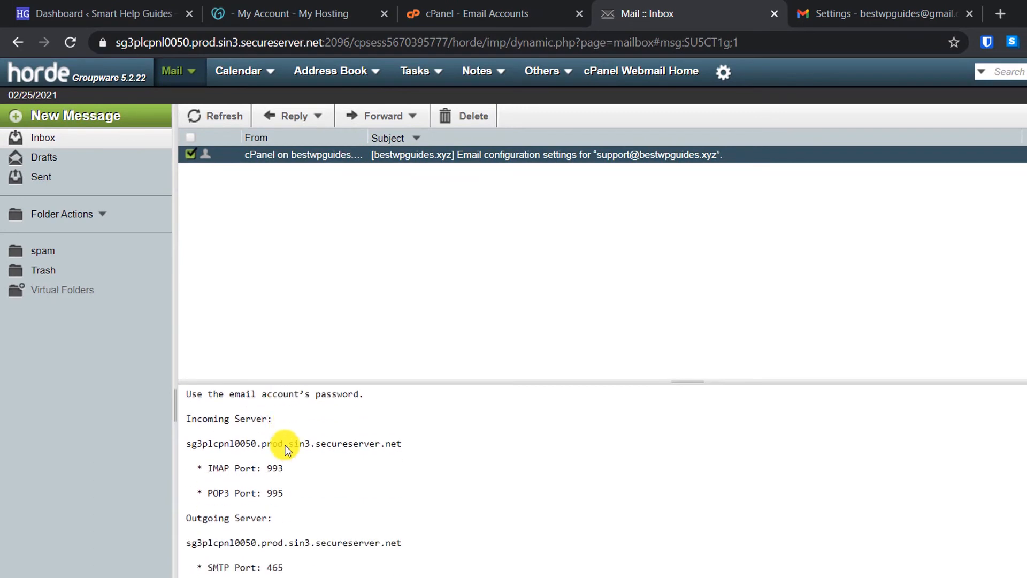
scroll(358, 484, "up", 2)
left_click_drag(316, 426, 185, 426)
key("ctrl+c")
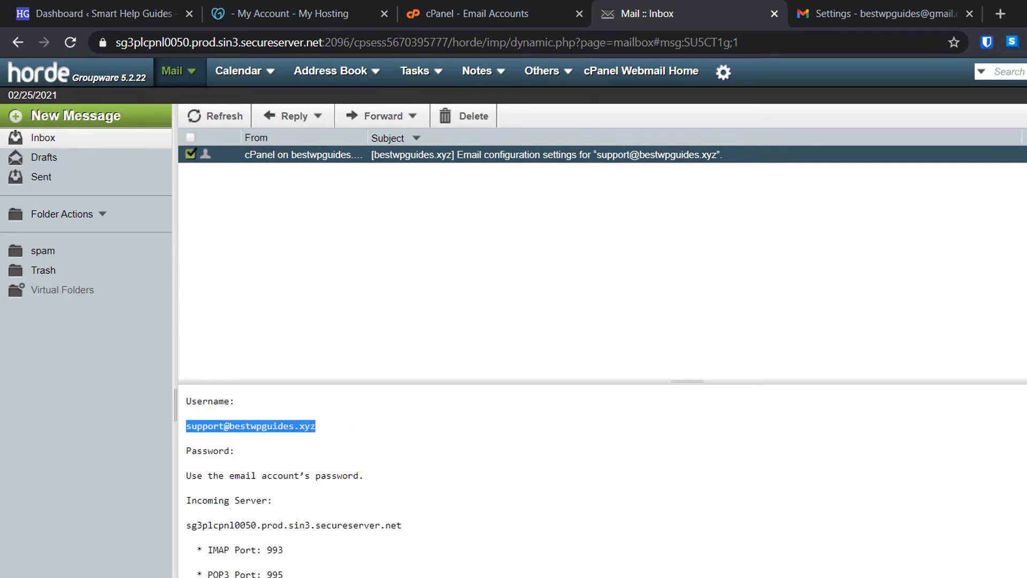
key("alt+Tab")
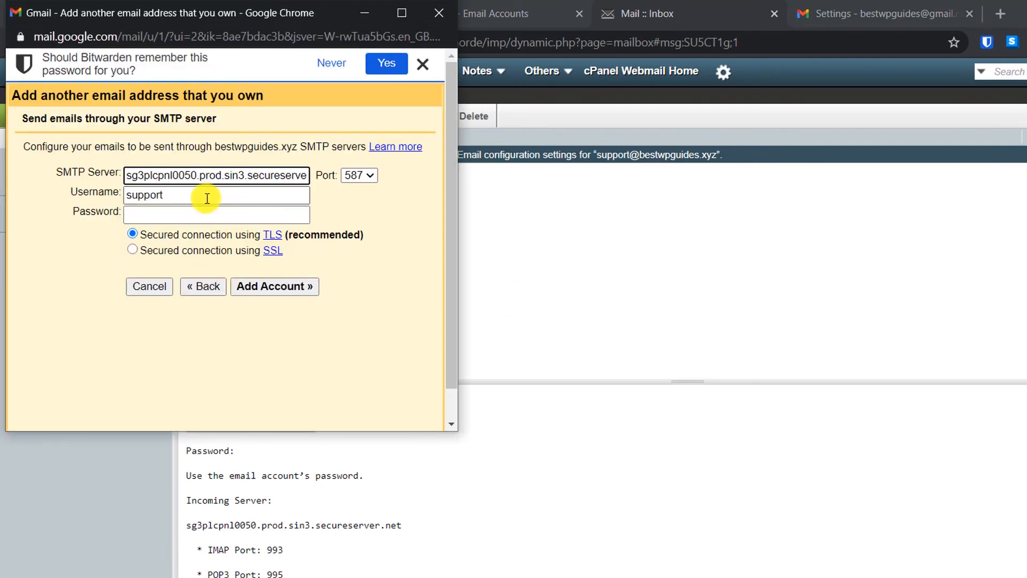
double_click(204, 195)
key("ctrl+v")
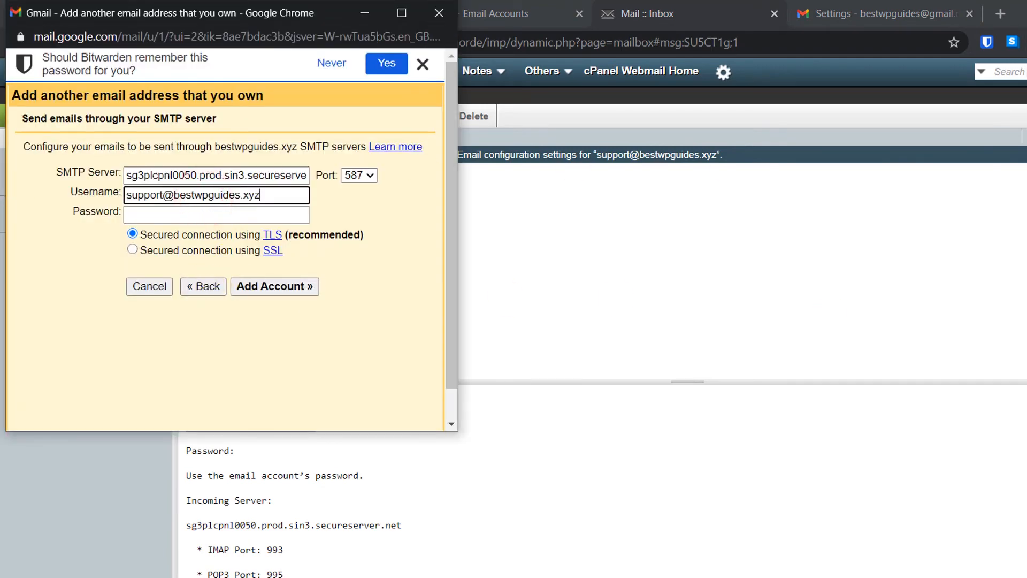
Paste the account password from Notepad and submit the SMTP settings for verification
key("alt+Tab")
left_click(202, 214)
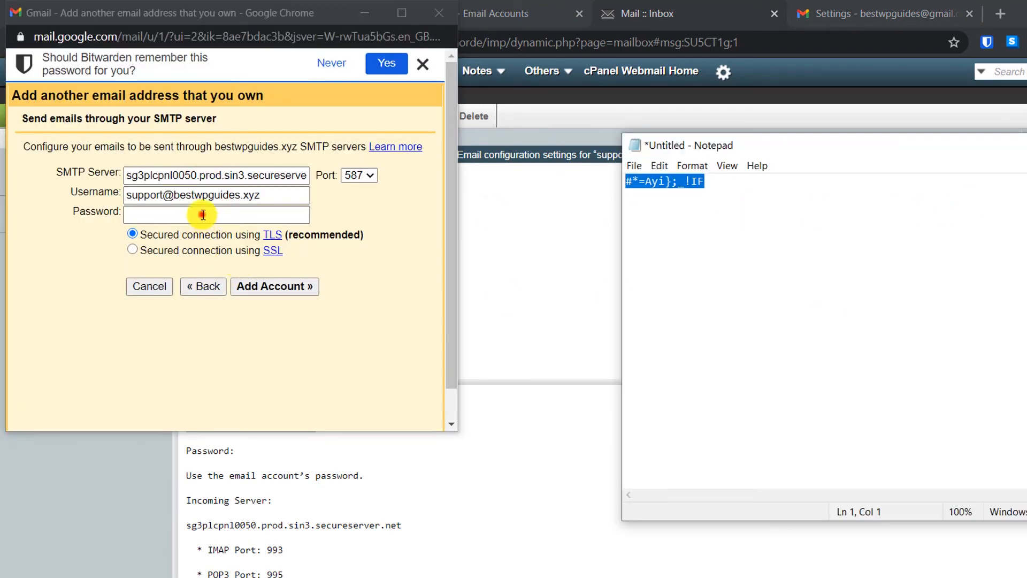
key("ctrl+v")
left_click(349, 350)
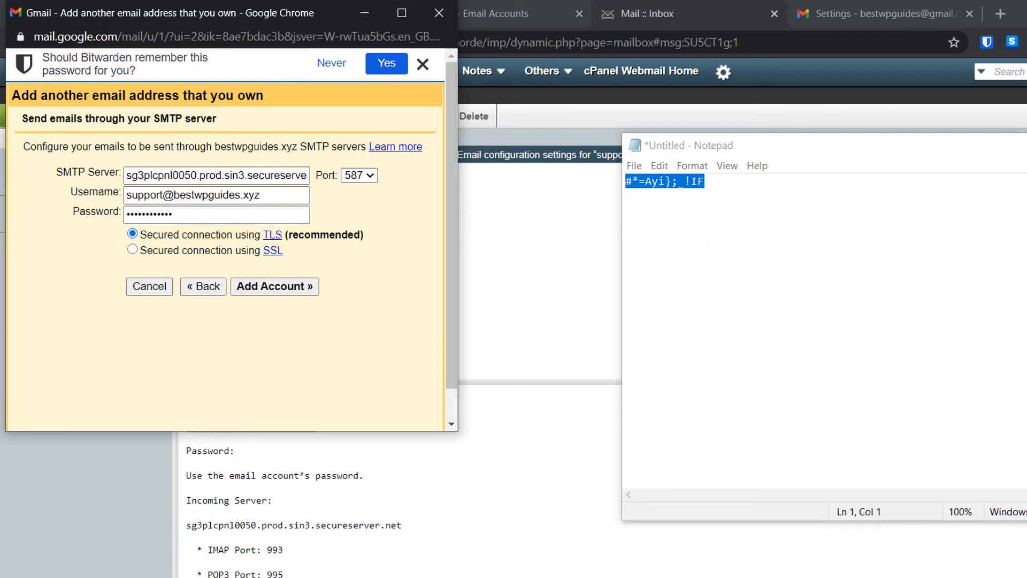
left_click(8, 232)
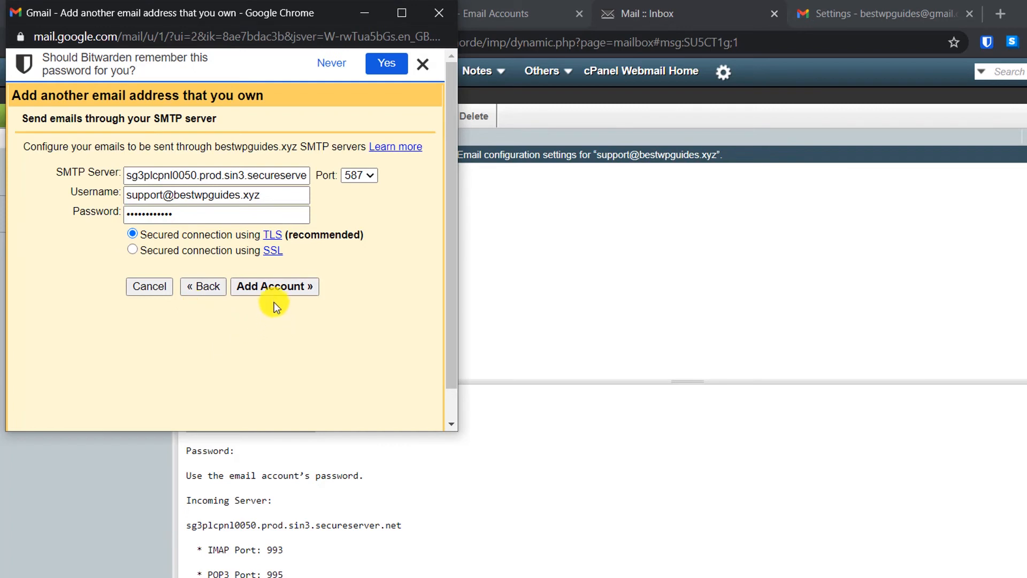
left_click(284, 280)
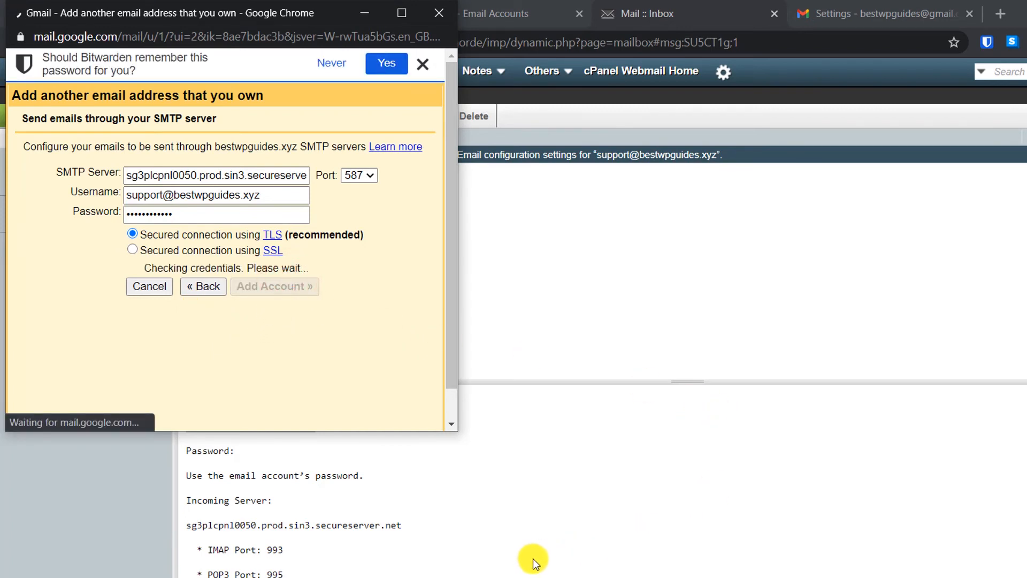
scroll(532, 560, "down", 1)
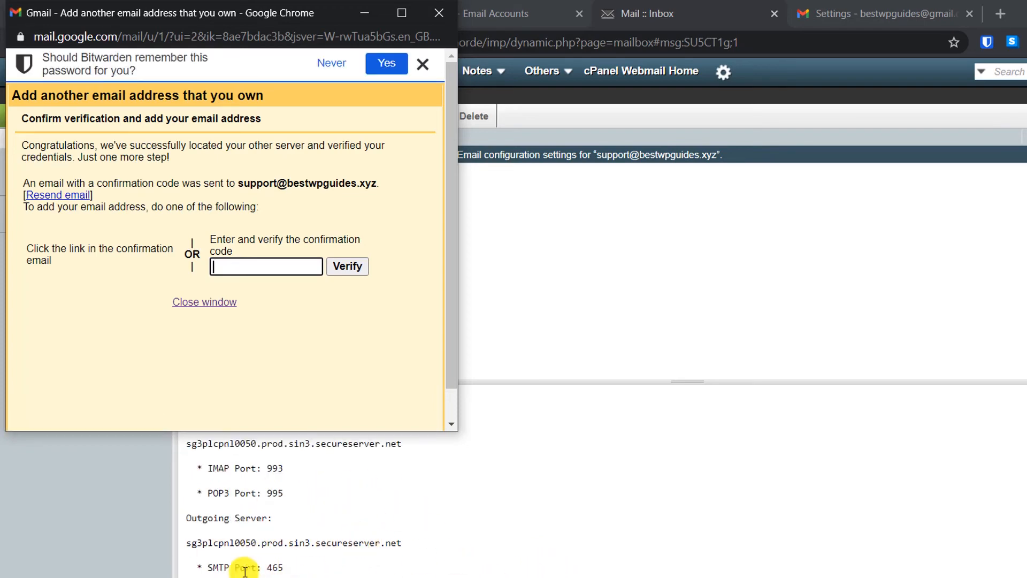
left_click_drag(266, 567, 305, 571)
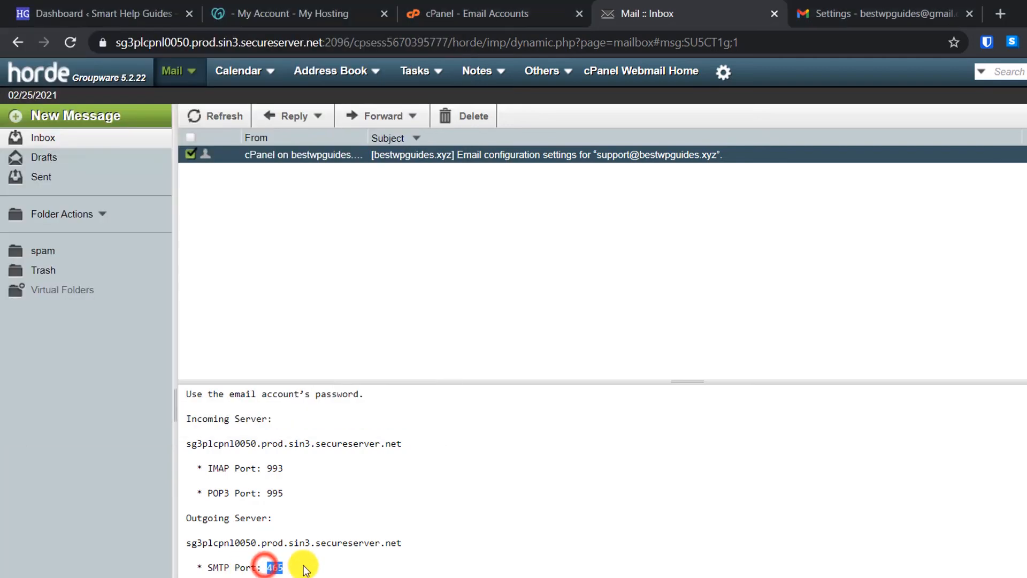
left_click(344, 576)
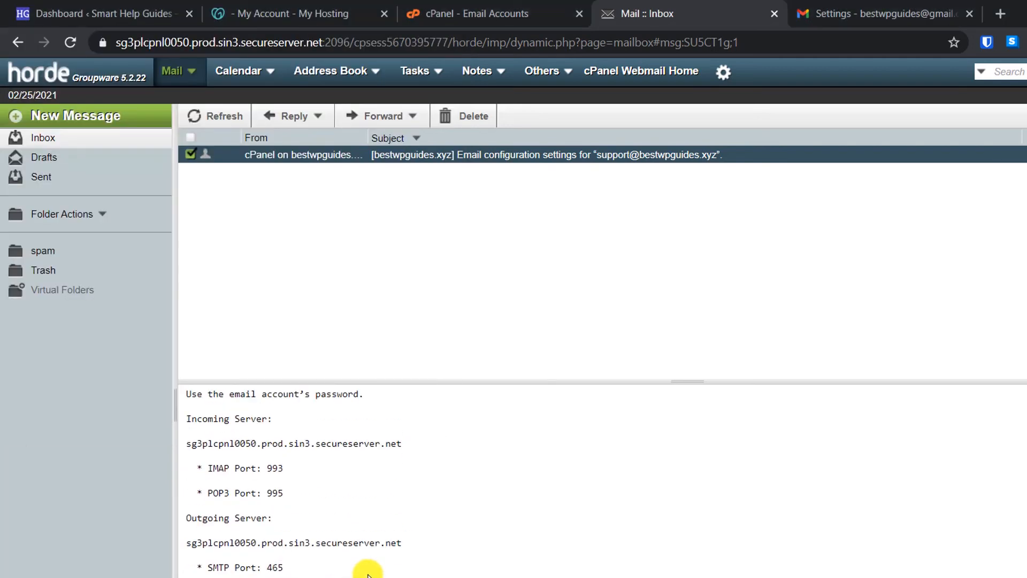
scroll(368, 575, "down", 3)
scroll(371, 573, "down", 3)
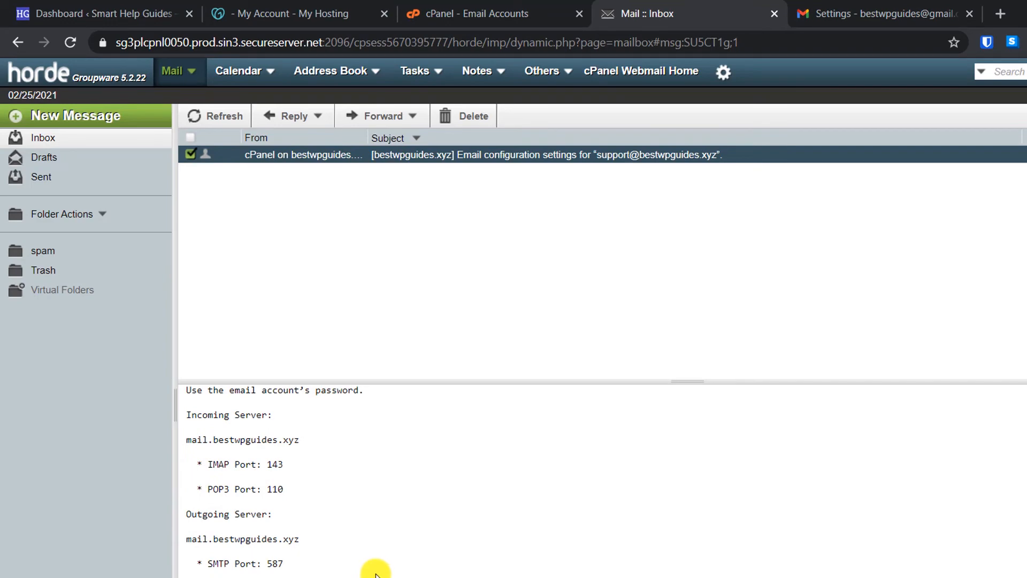
scroll(355, 463, "down", 4)
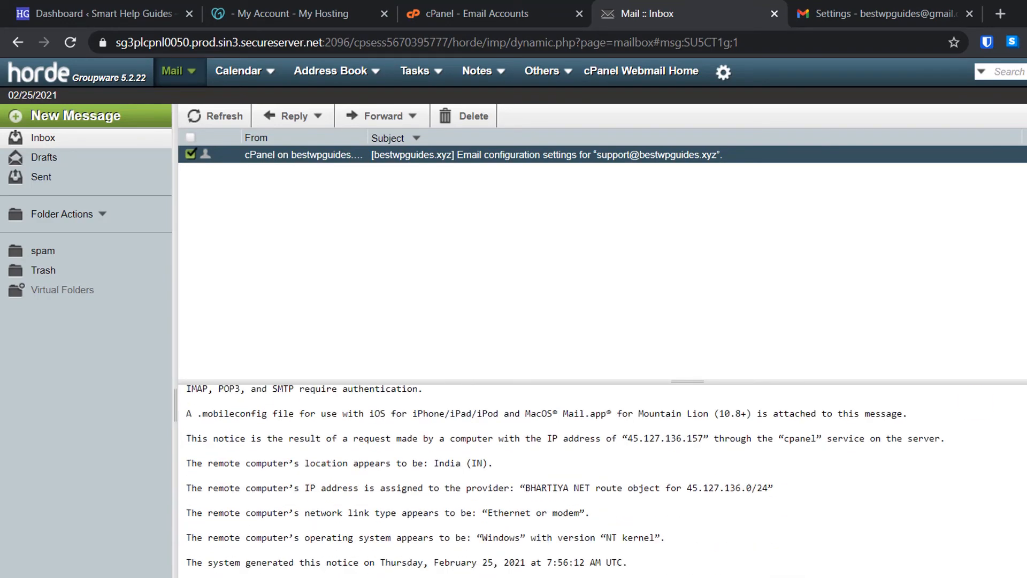
key("alt+Tab")
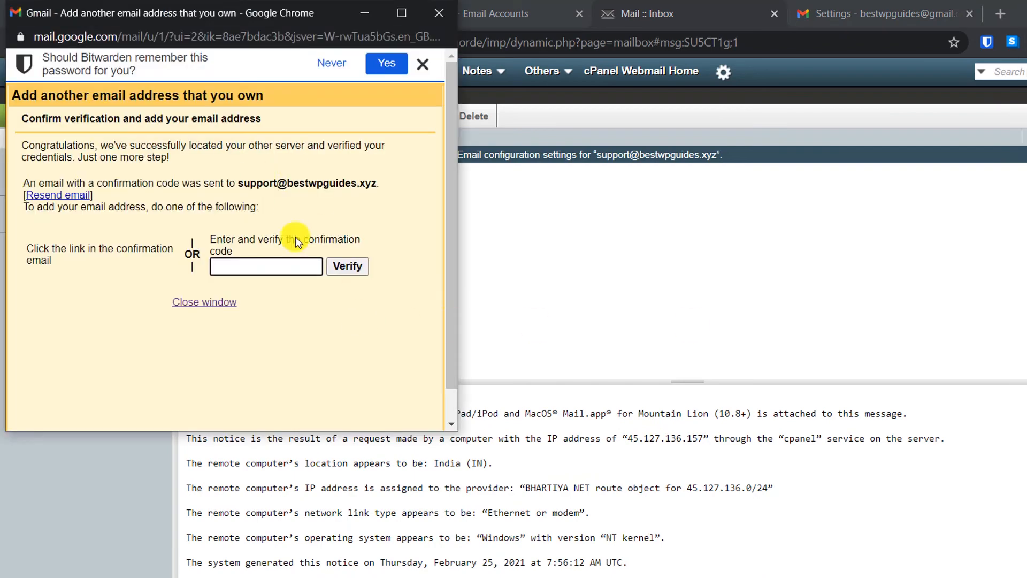
left_click(719, 444)
scroll(591, 513, "up", 1)
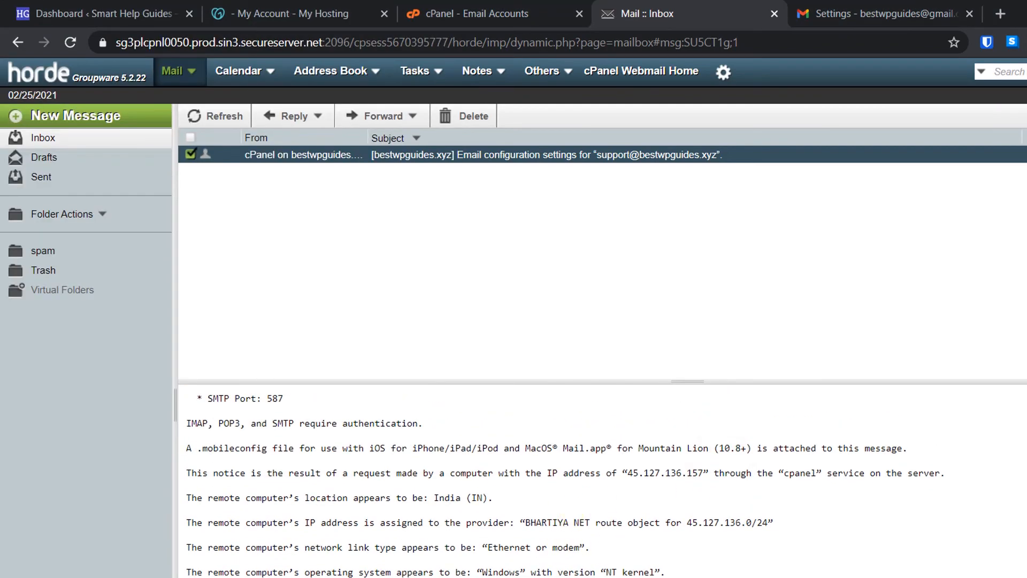
scroll(602, 481, "up", 5)
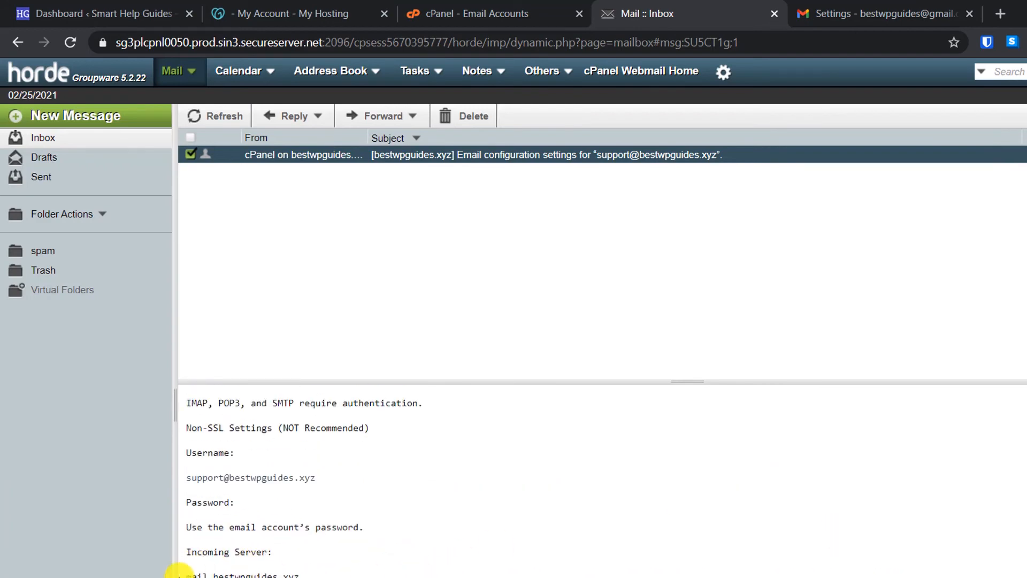
left_click_drag(185, 575, 300, 575)
left_click(305, 576)
scroll(350, 557, "down", 3)
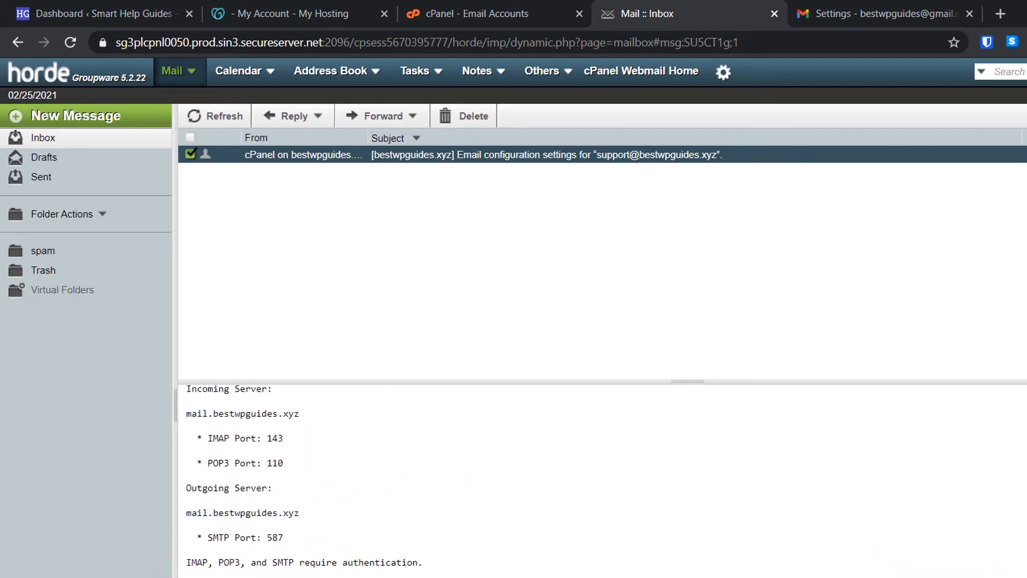
scroll(629, 571, "up", 5)
scroll(629, 571, "down", 3)
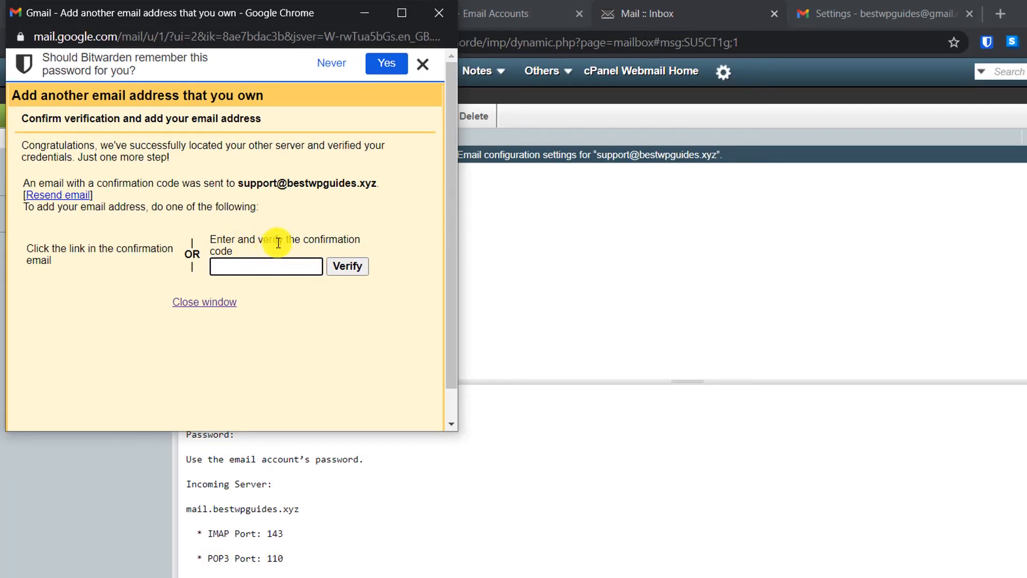
Refresh the Horde Inbox and open the Gmail Confirmation message in its own window
left_click(704, 290)
left_click(42, 140)
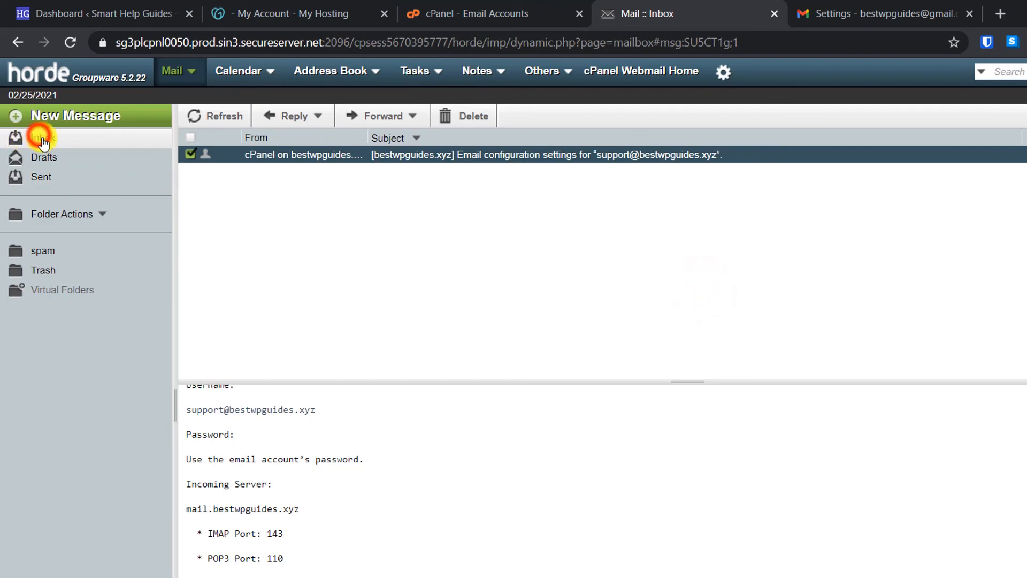
left_click(37, 136)
left_click(195, 114)
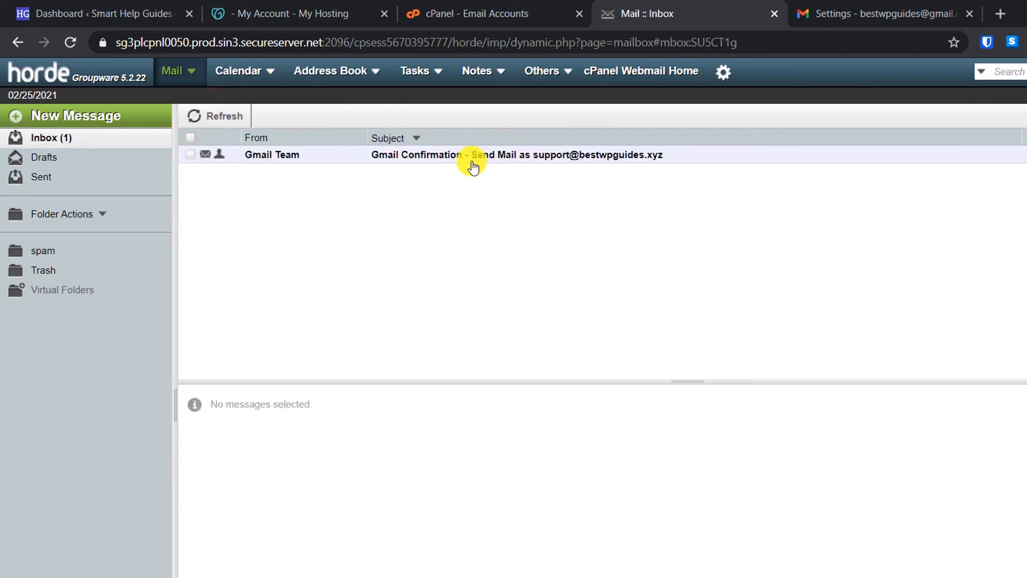
left_click(492, 157)
double_click(491, 161)
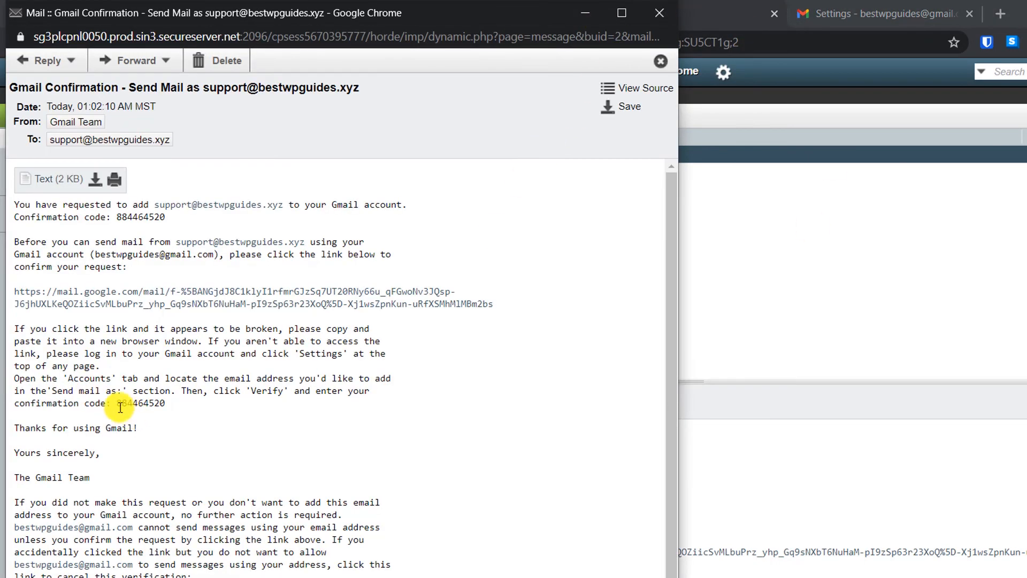
Paste the confirmation code into Gmail, verify it, and close the message window
left_click_drag(116, 403, 174, 404)
key("ctrl+c")
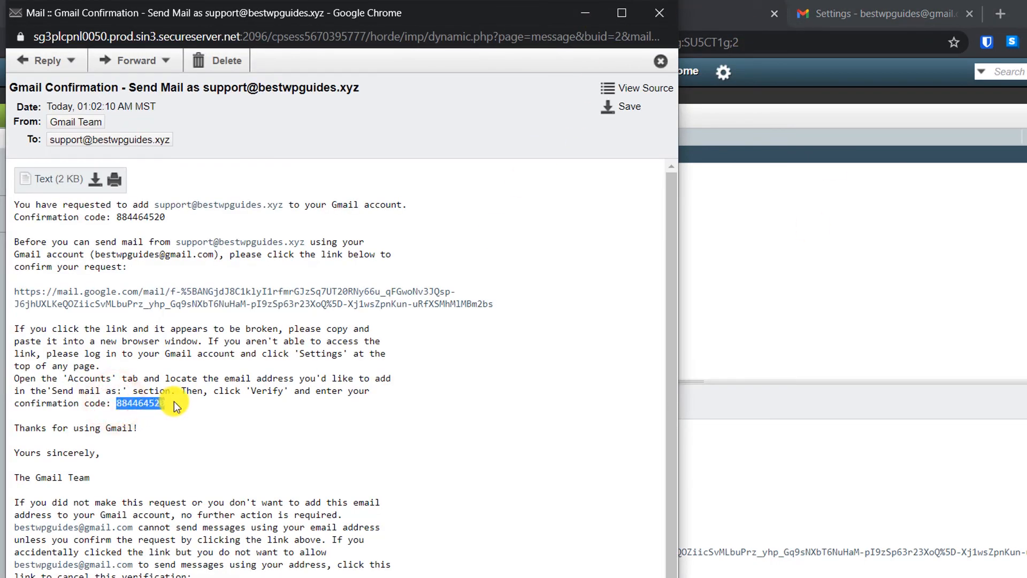
key("alt+Tab")
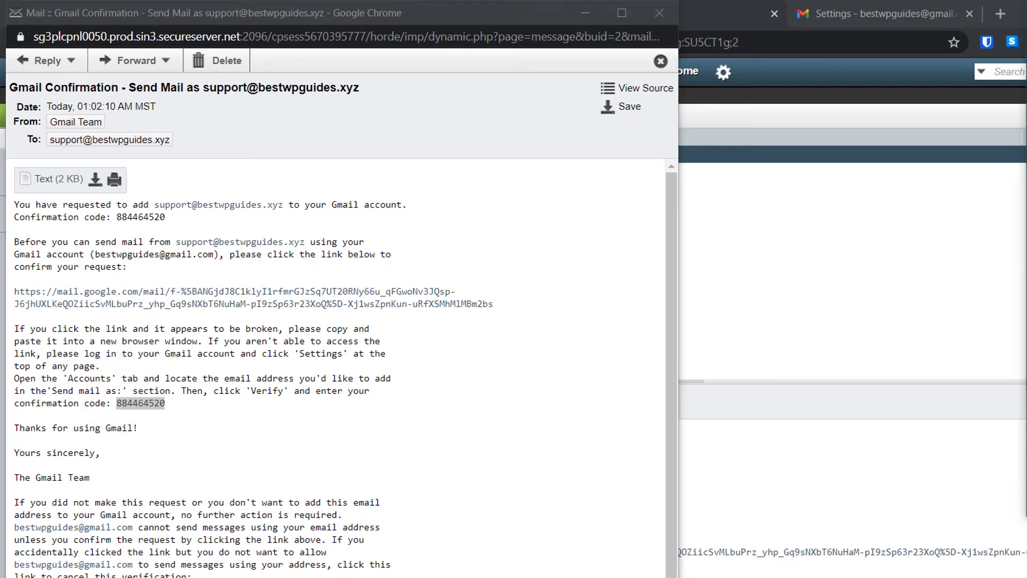
left_click(281, 270)
key("ctrl+v")
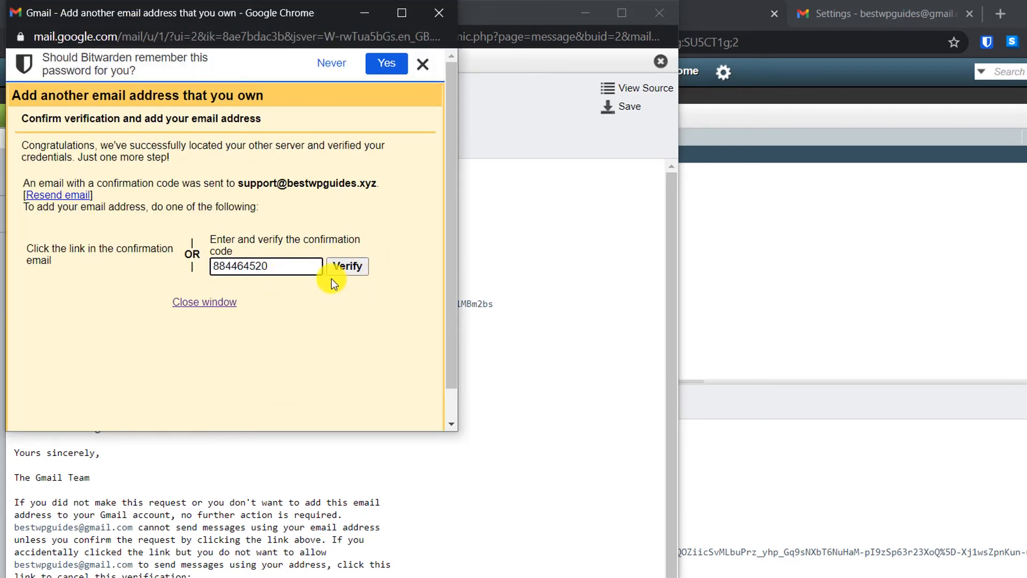
left_click(347, 266)
left_click(560, 101)
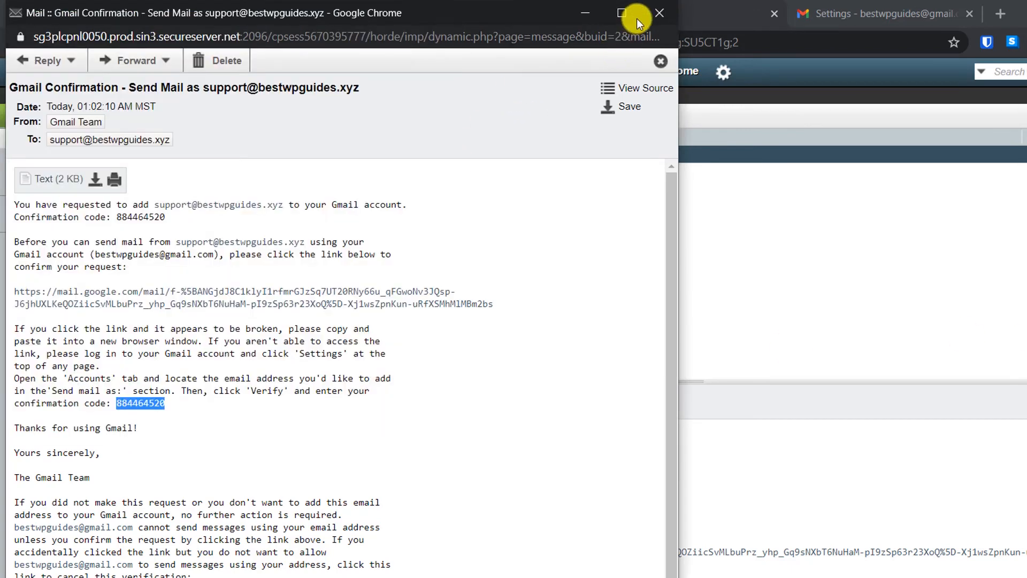
left_click(659, 13)
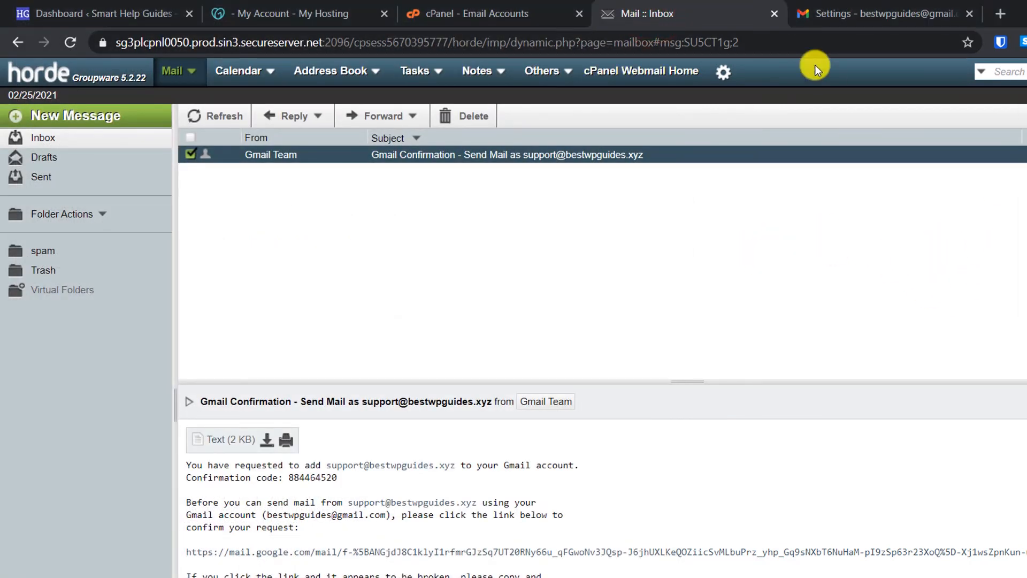
Reload Gmail's Accounts and Import settings to show Support team as a send-as address on port 587
left_click(838, 10)
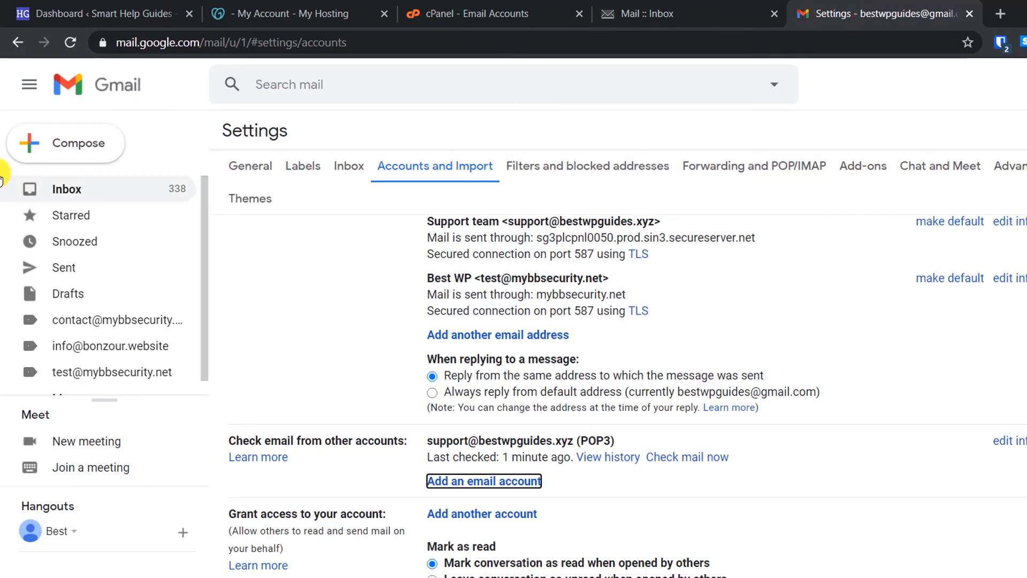
left_click(70, 42)
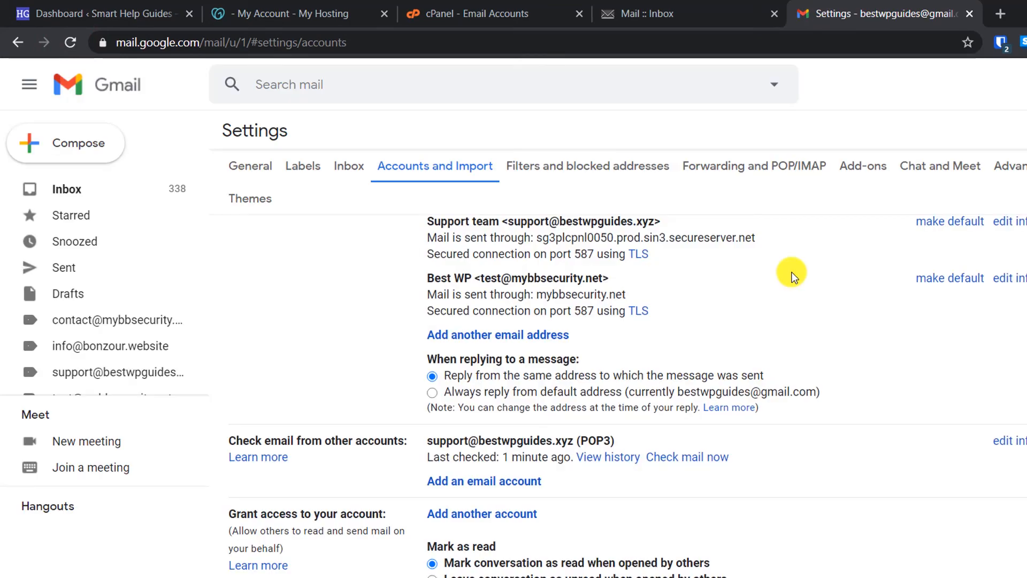
scroll(792, 275, "down", 1)
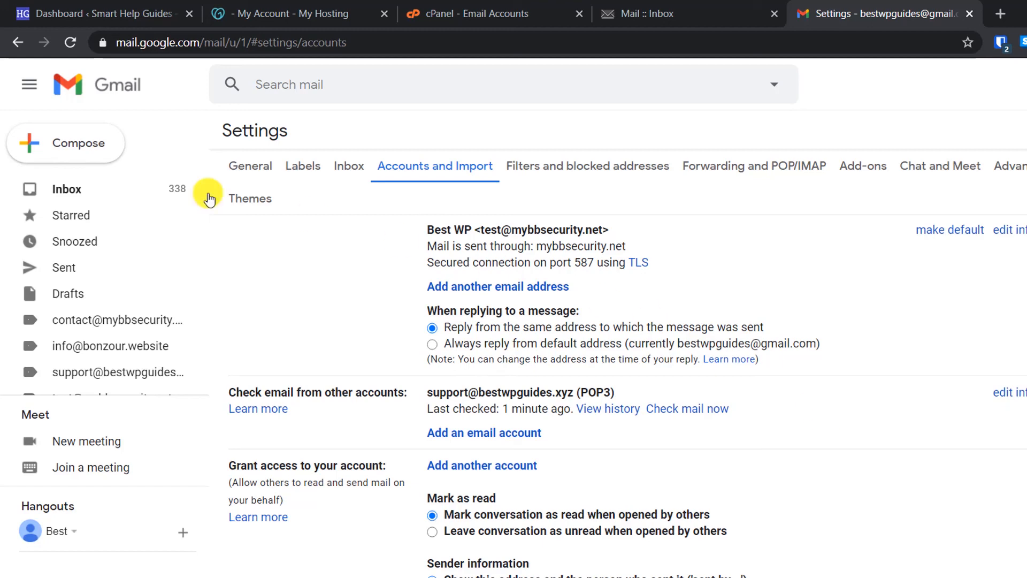
Compose a new message with Support team chosen as the From address, ready for a recipient
left_click(54, 138)
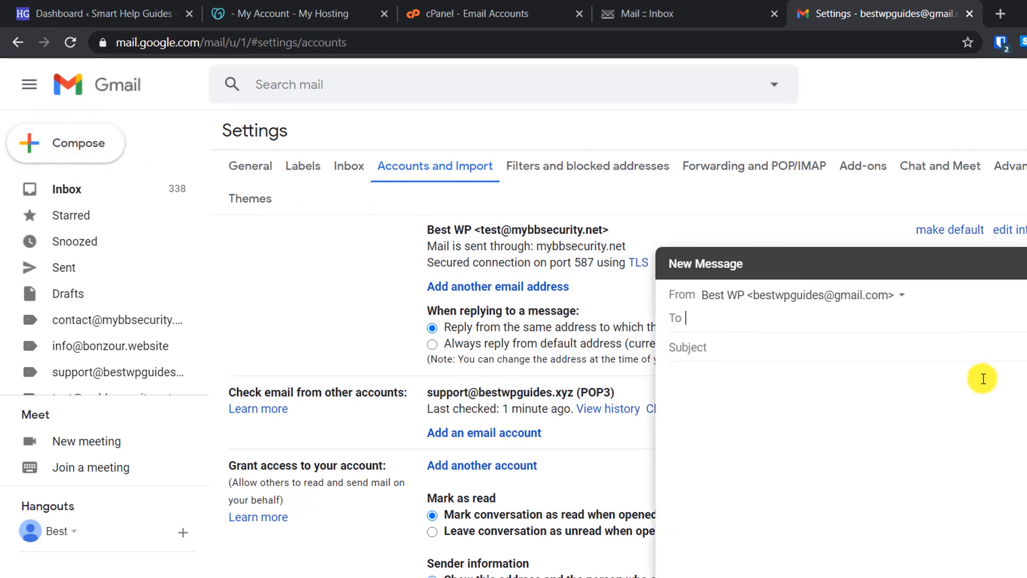
left_click(859, 302)
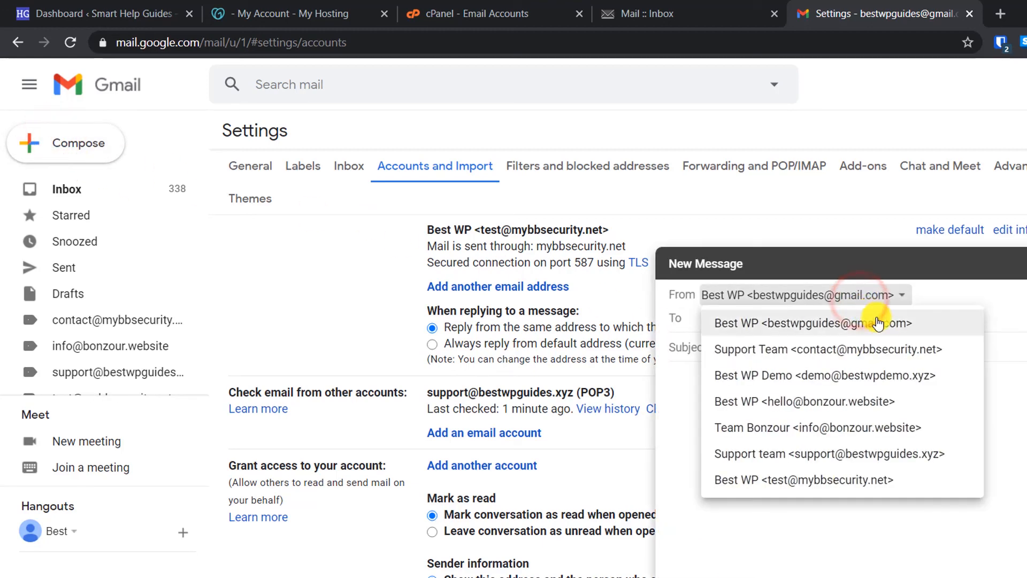
left_click(791, 452)
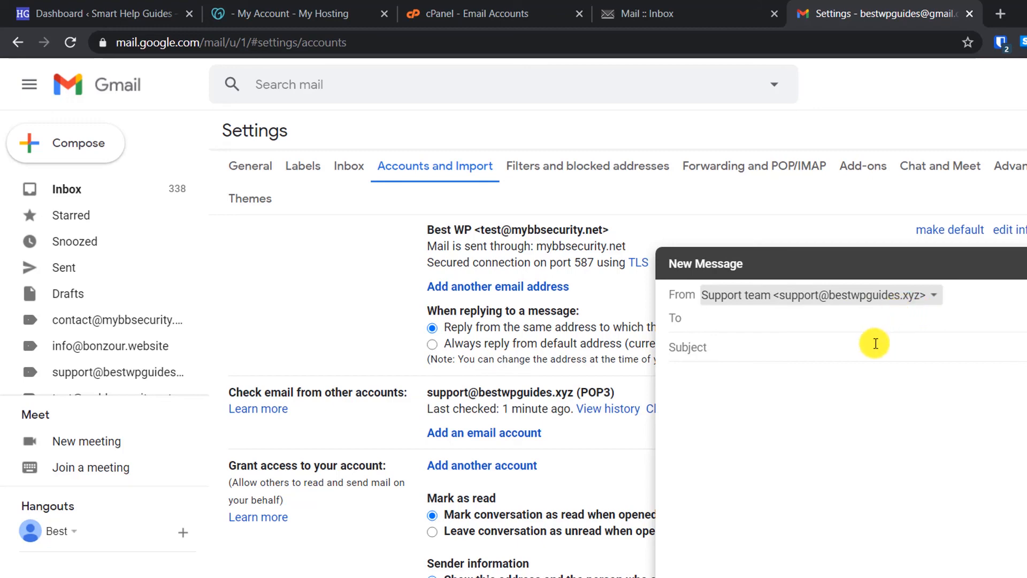
left_click(770, 326)
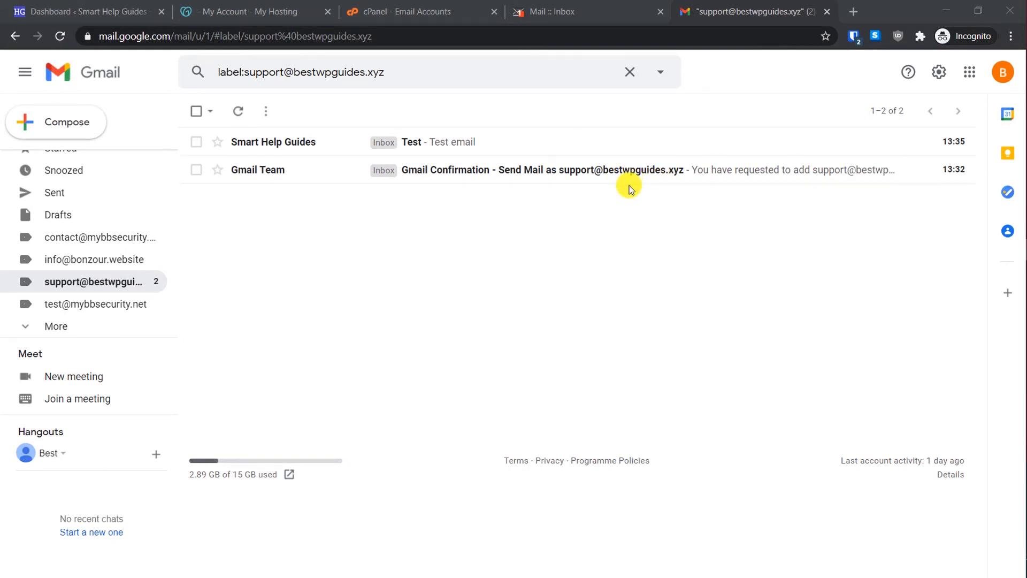
Open the Test email in Gmail, check it in Horde webmail, and start a reply
left_click(465, 143)
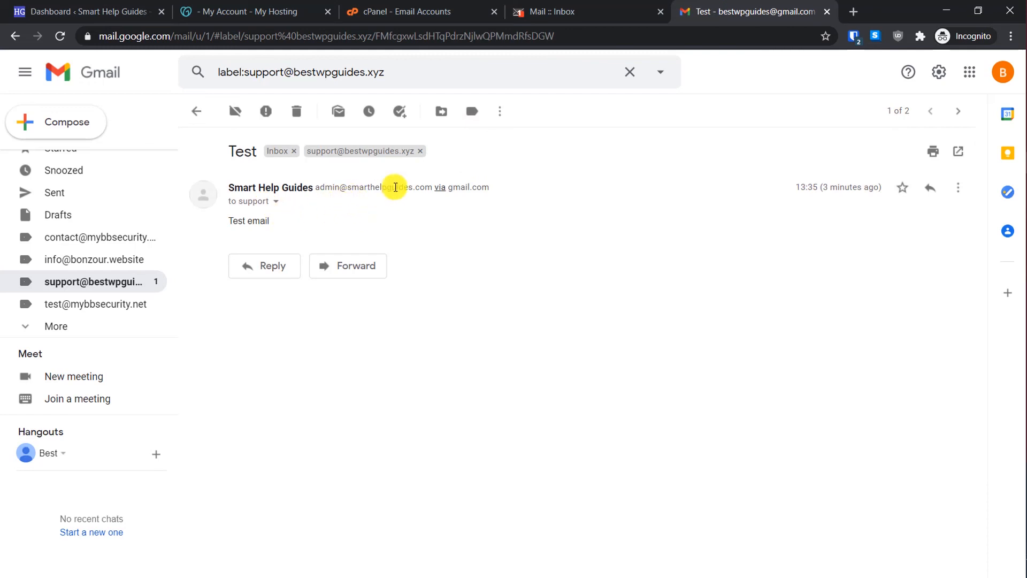
left_click(570, 6)
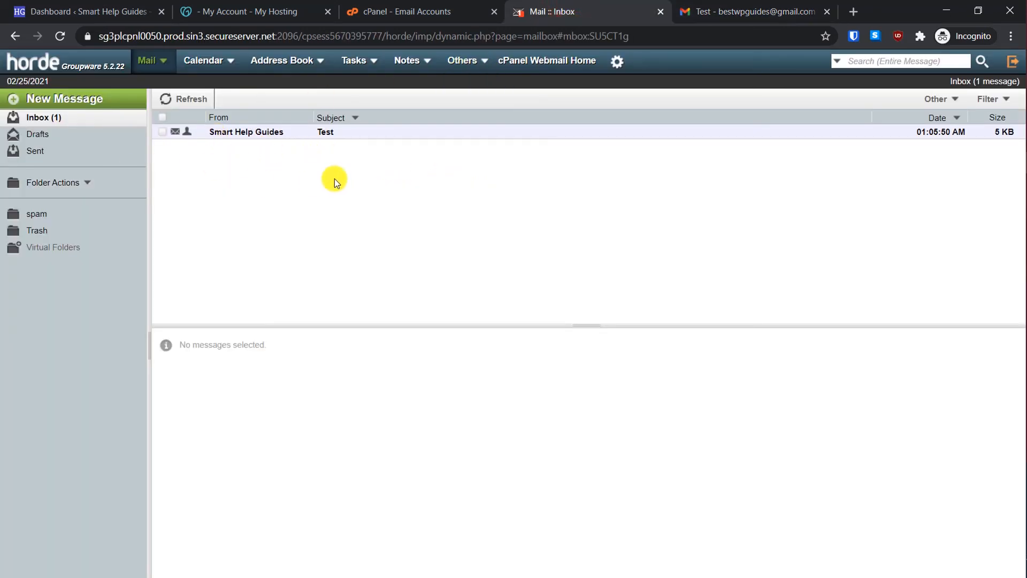
left_click(339, 136)
left_click(722, 7)
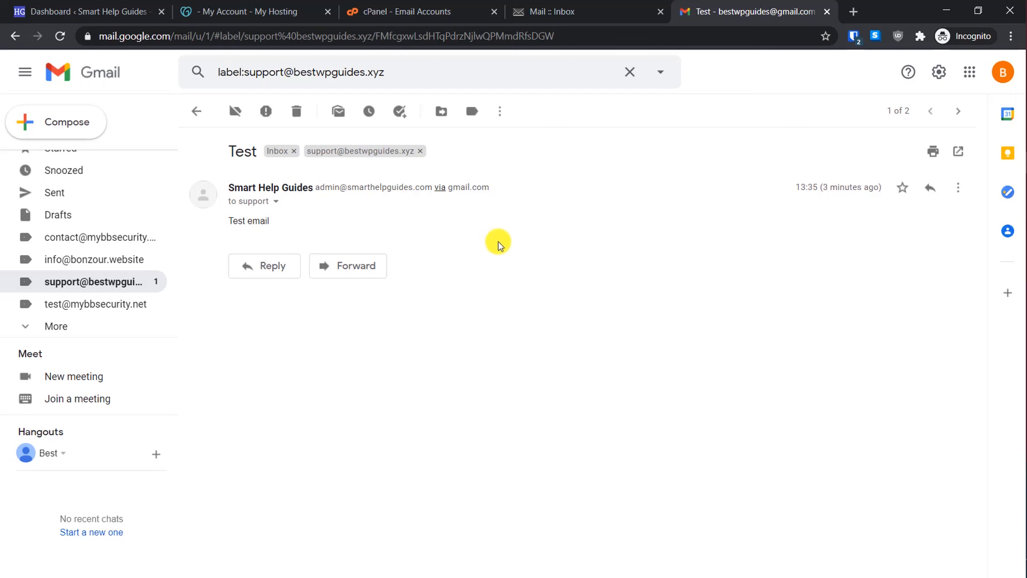
left_click(251, 269)
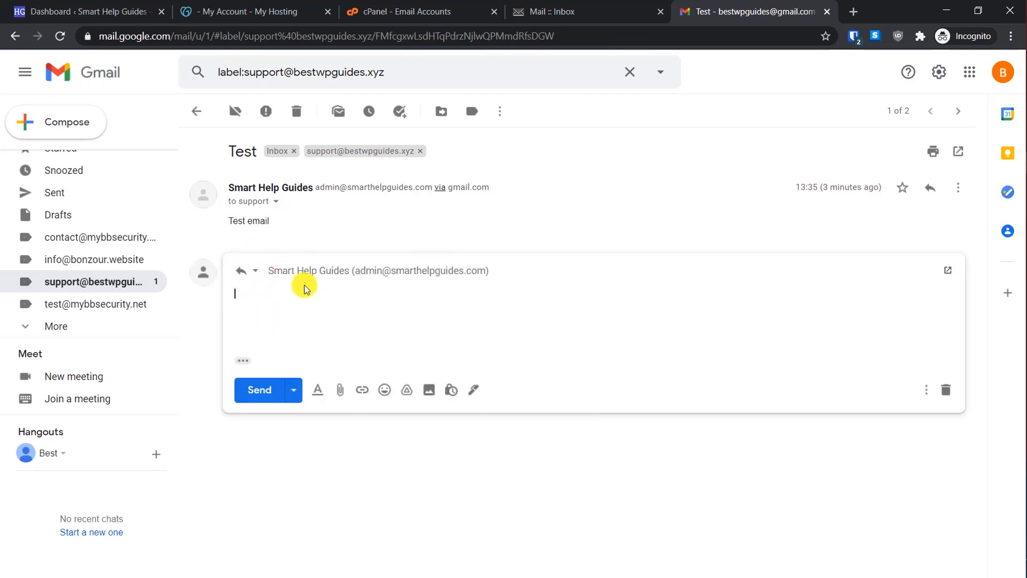
Set the reply's sender to Support team from the From dropdown
left_click(493, 269)
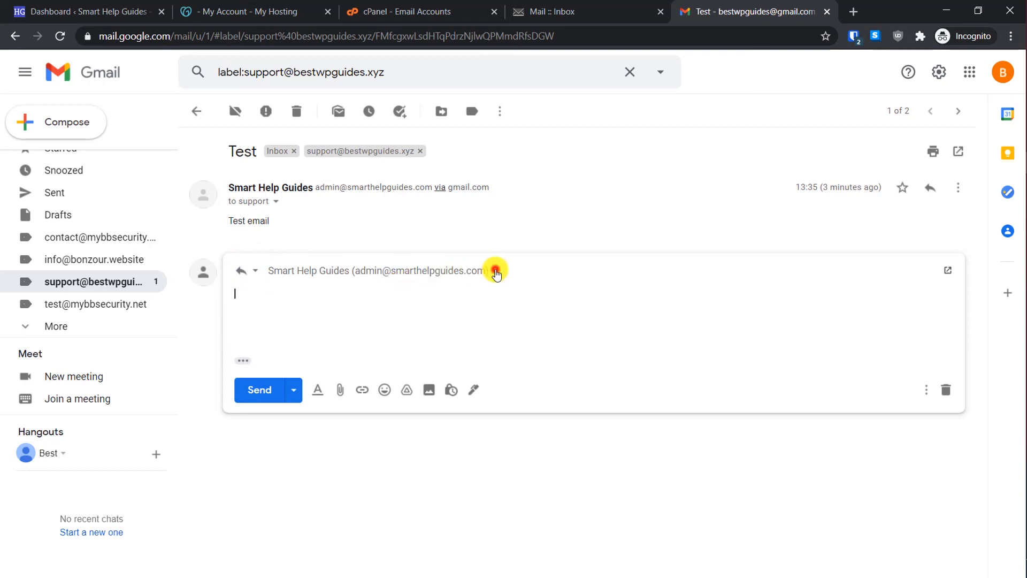
left_click(484, 269)
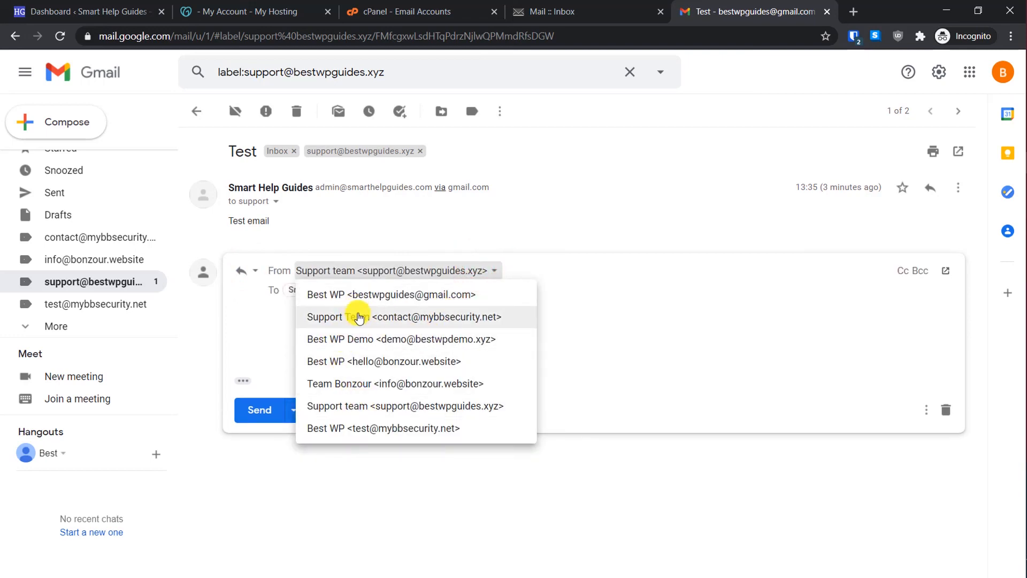
left_click(347, 414)
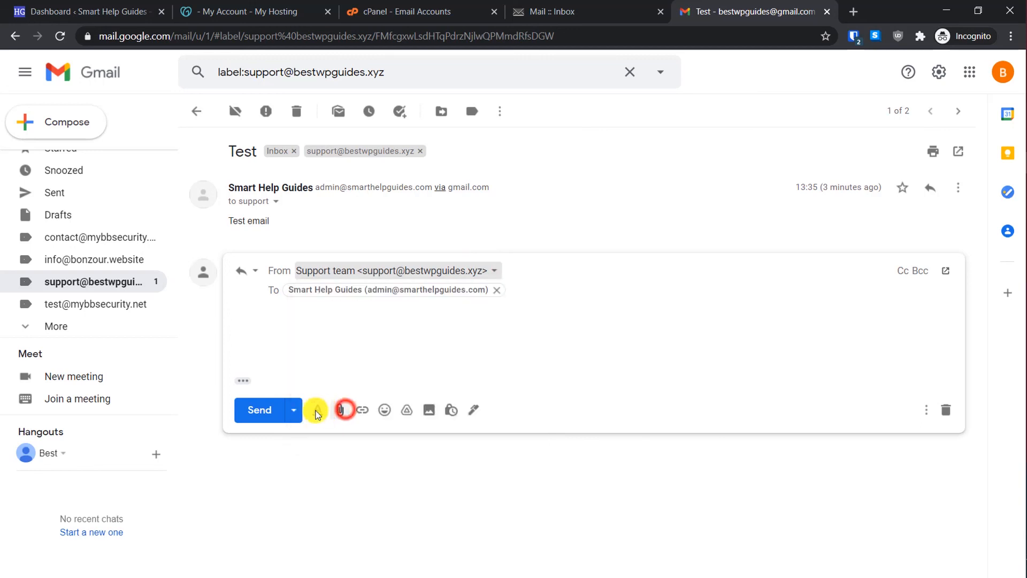